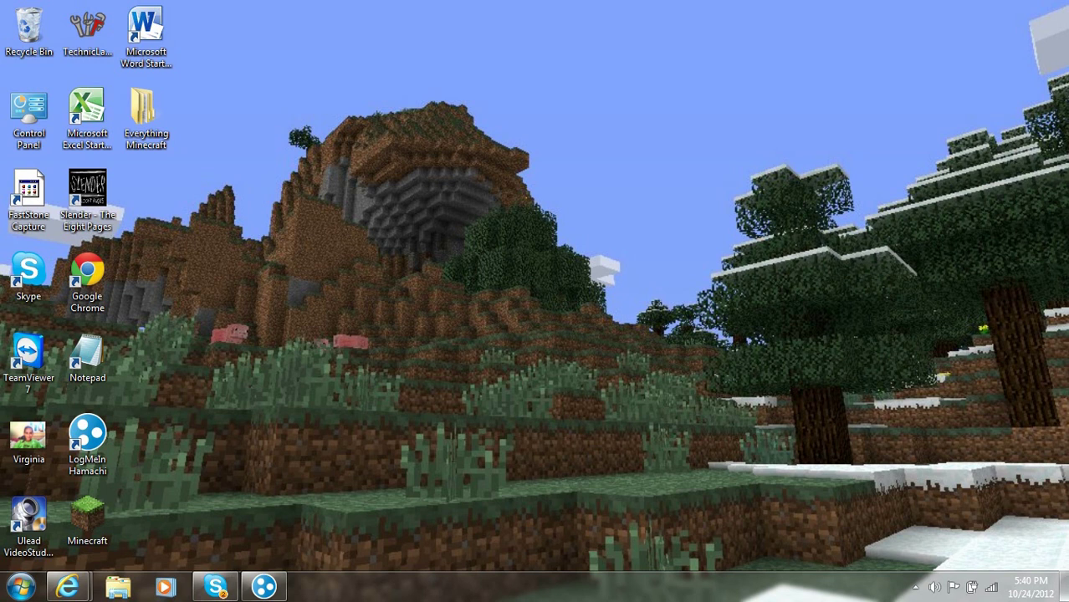
# Step: Bring up the Minecraft window in Internet Explorer and go to the minecraft.net download page
pyautogui.moveTo(370, 232); pyautogui.dragTo(331, 221)
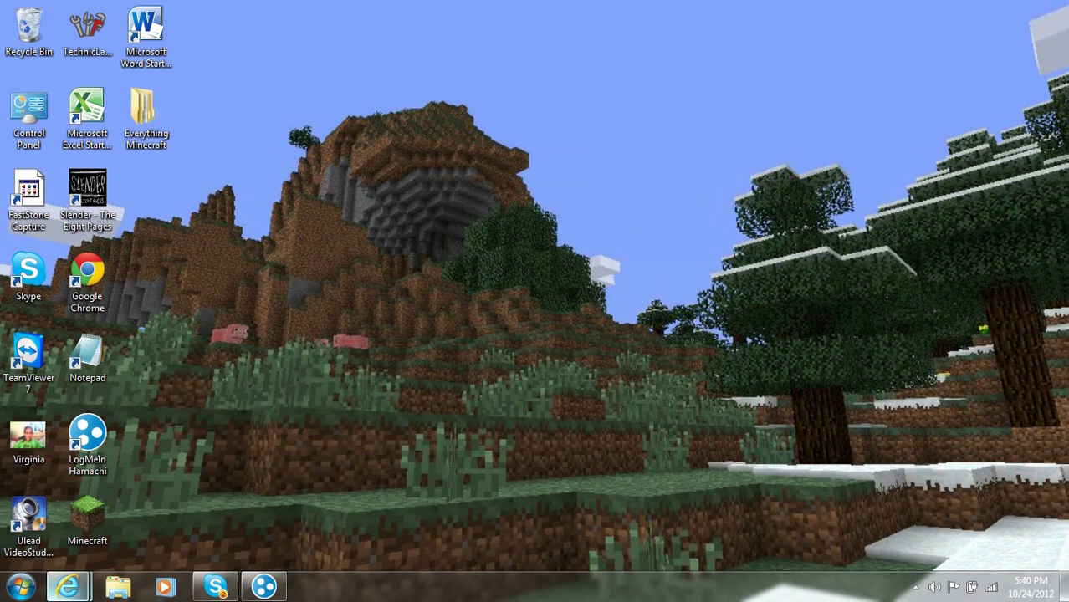
pyautogui.moveTo(67, 587)
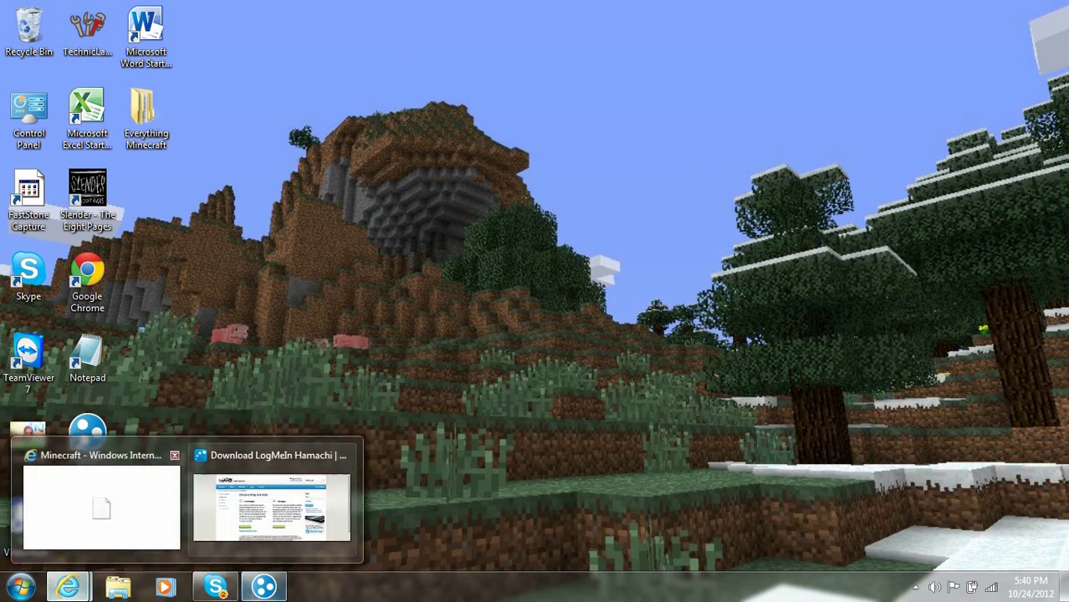
pyautogui.click(101, 502)
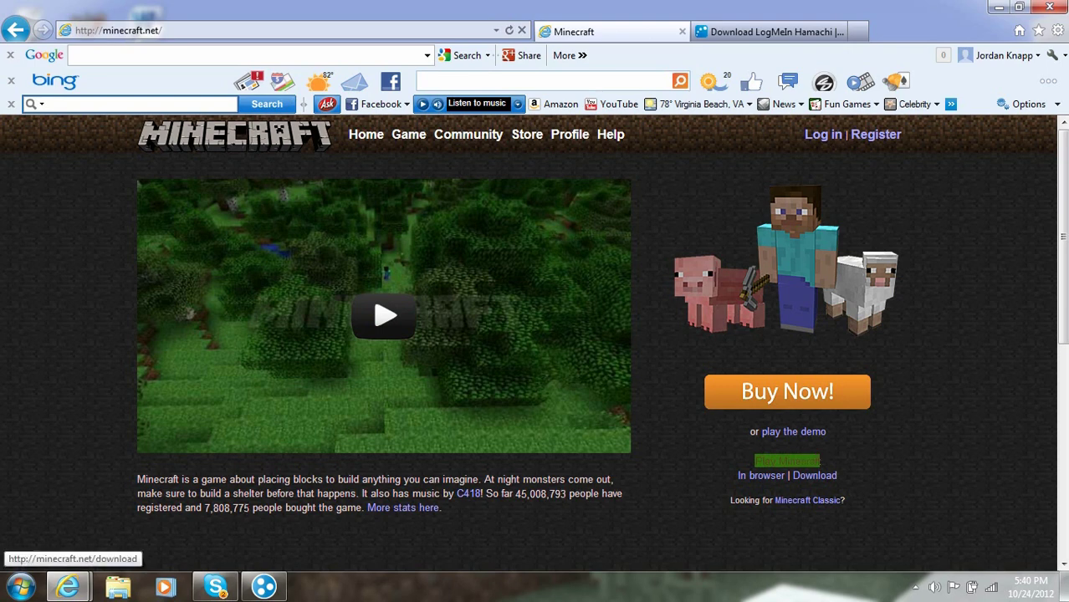
pyautogui.click(814, 475)
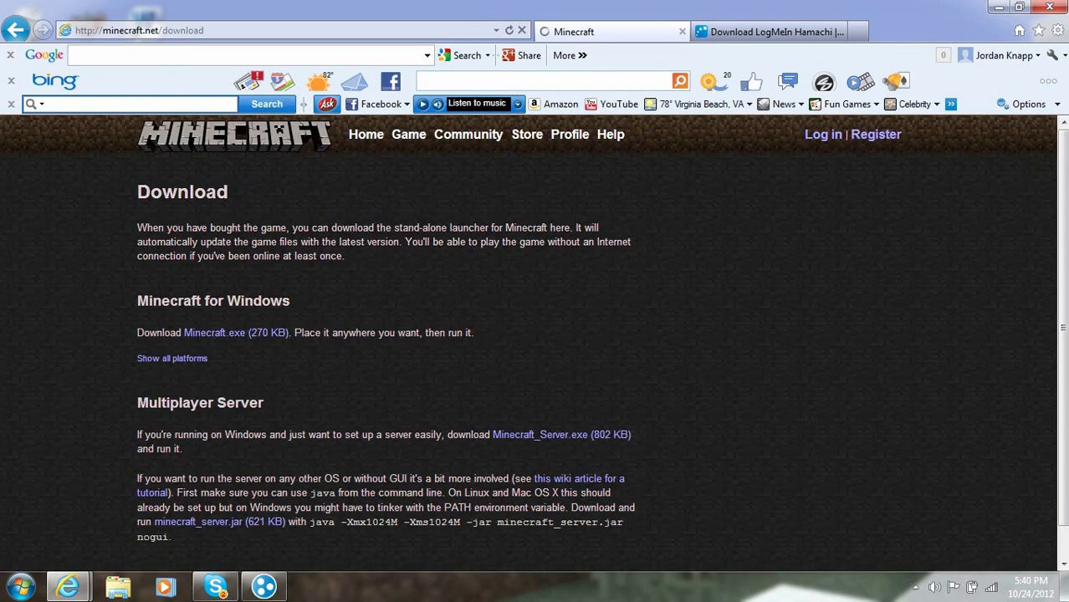
pyautogui.scroll(-3, 536, 335)
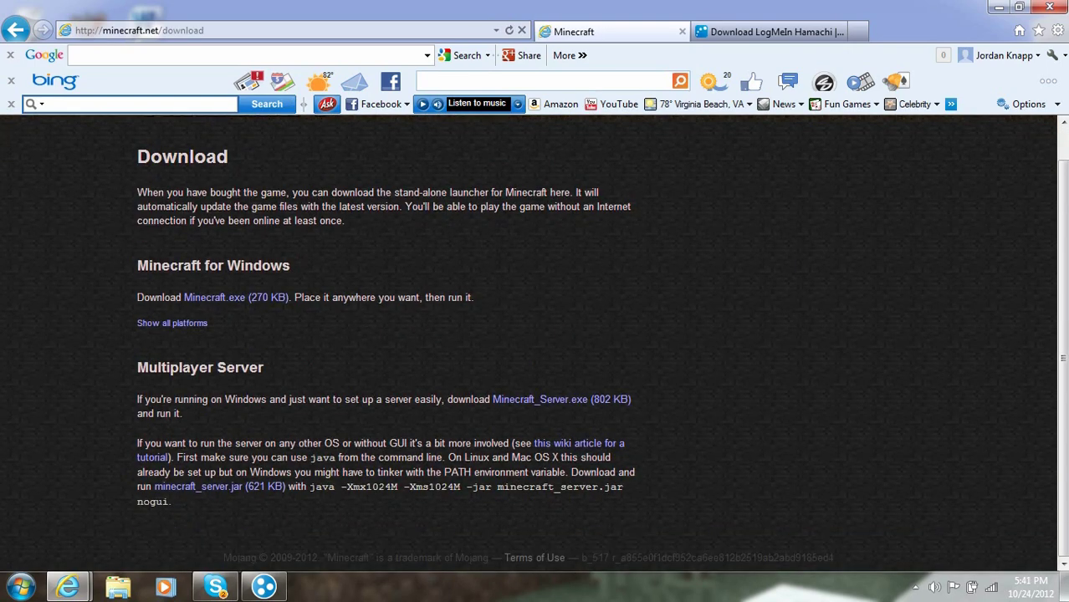
pyautogui.moveTo(138, 399); pyautogui.dragTo(634, 400)
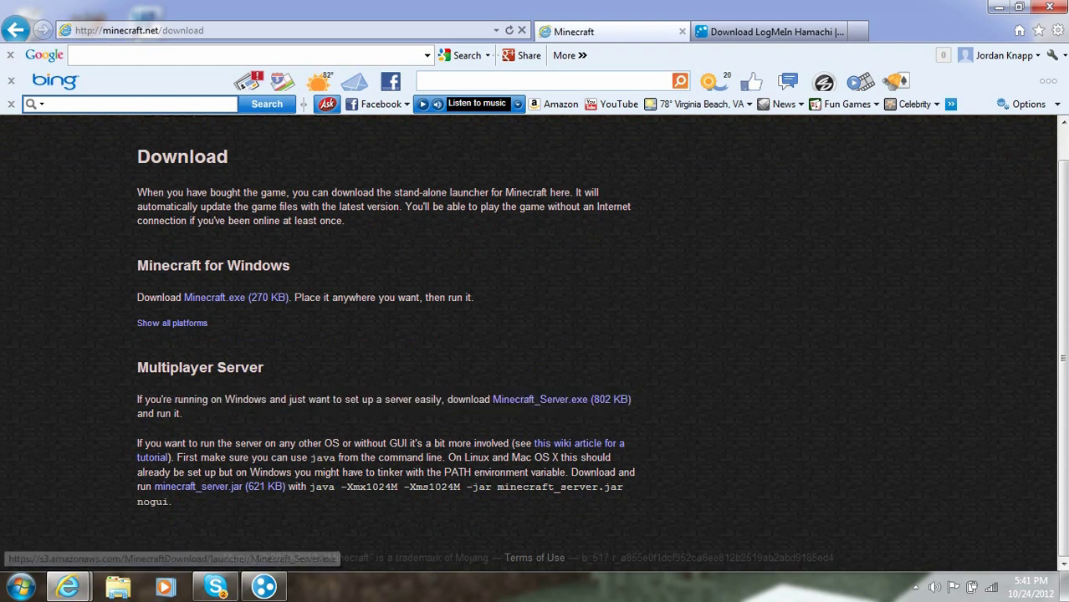
# Step: Save Minecraft_Server.exe to the Desktop using Save as
pyautogui.click(540, 398)
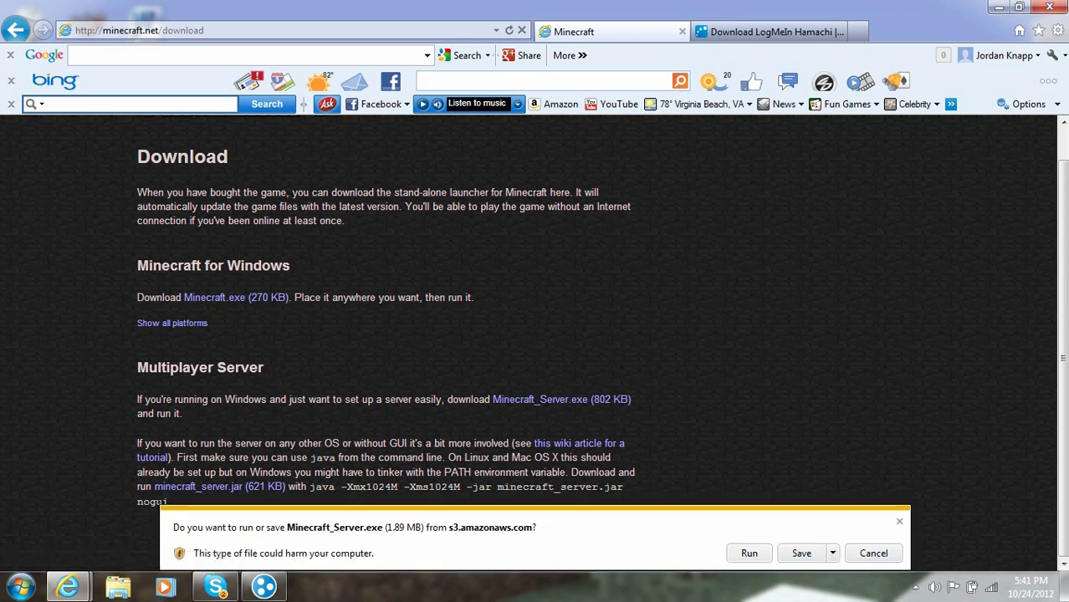
pyautogui.click(833, 553)
pyautogui.click(884, 535)
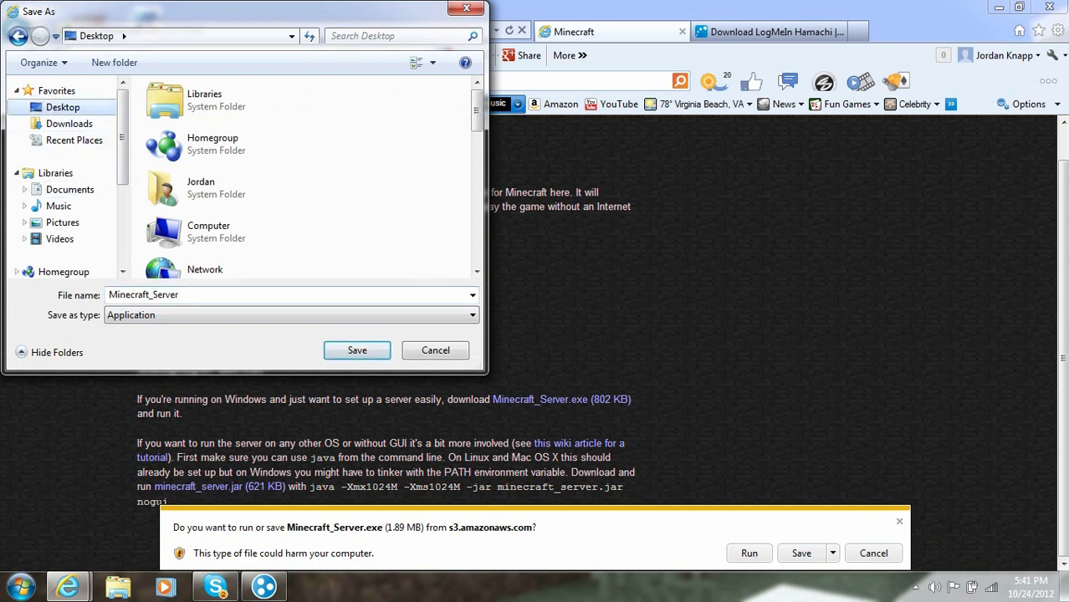
pyautogui.press('Return')
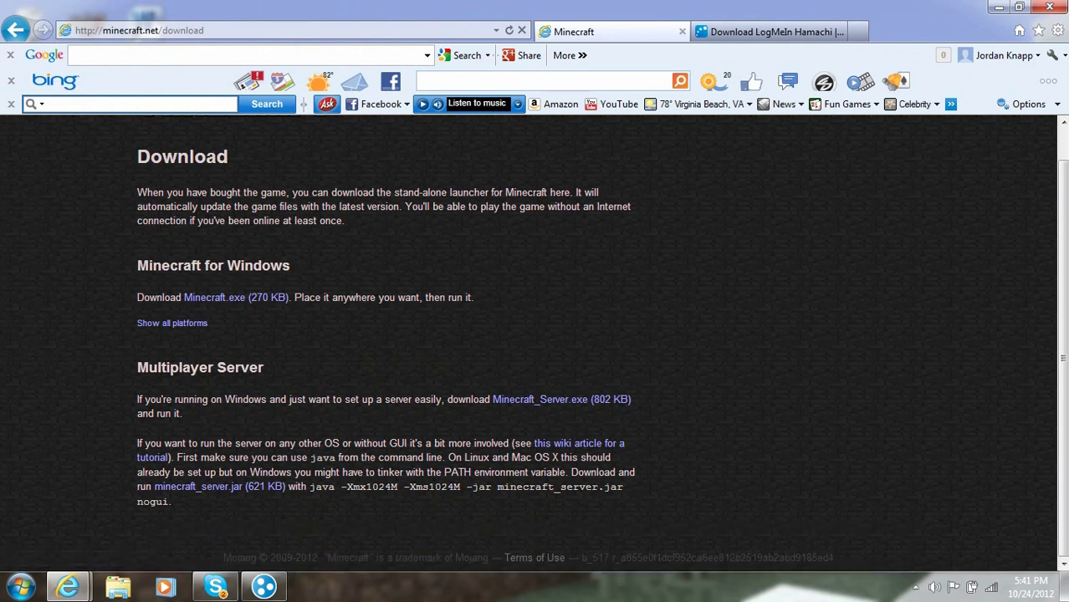
# Step: Create a desktop folder named 'Hamachi Server', move Minecraft_Server into it, and open it
pyautogui.click(999, 6)
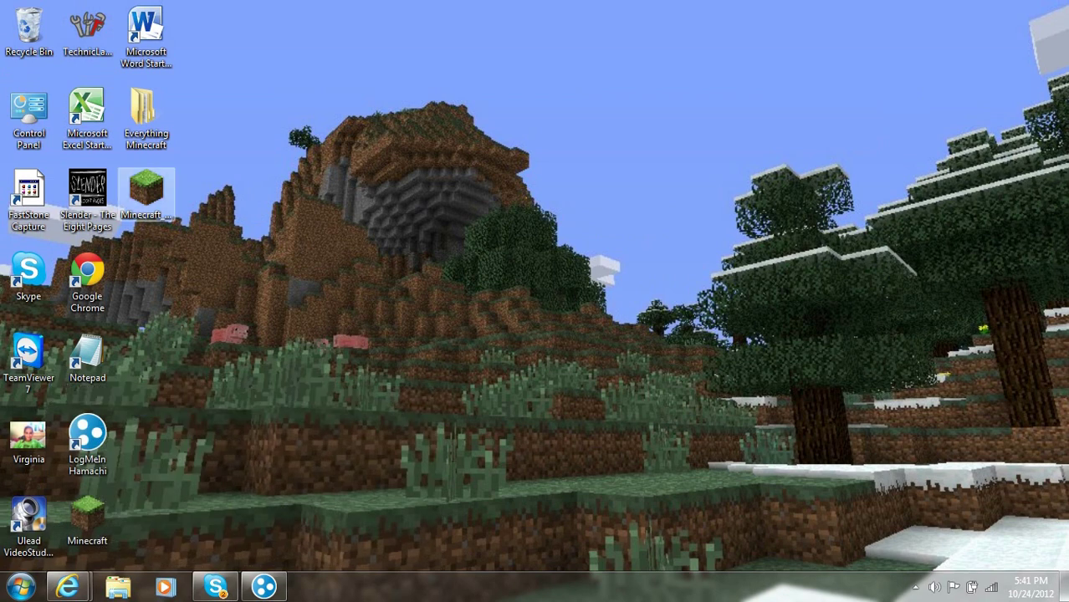
pyautogui.moveTo(146, 191); pyautogui.dragTo(557, 189)
pyautogui.rightClick(650, 209)
pyautogui.moveTo(736, 374)
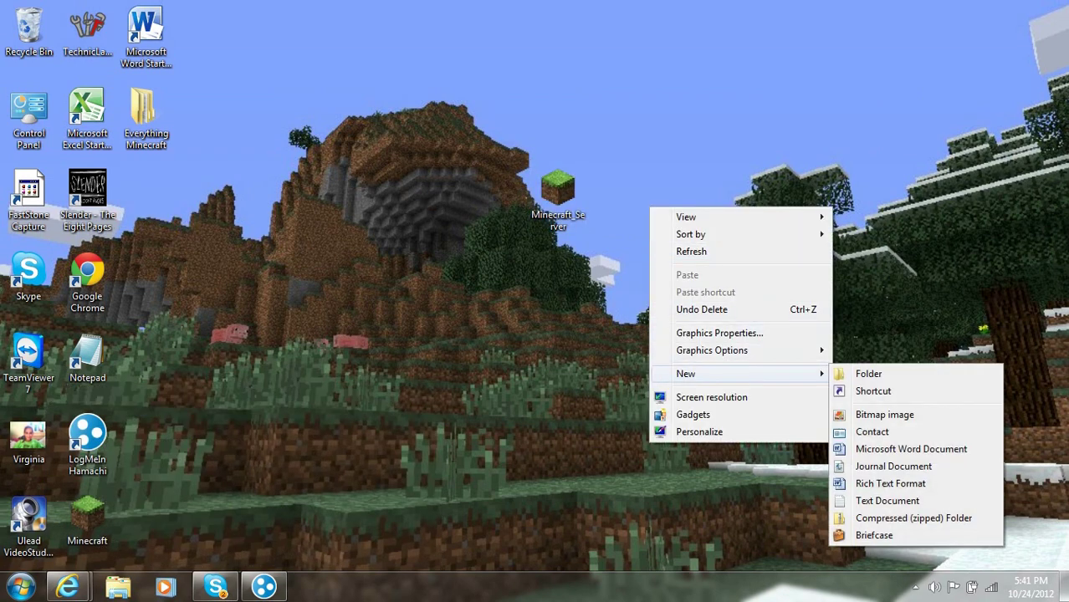
pyautogui.click(868, 374)
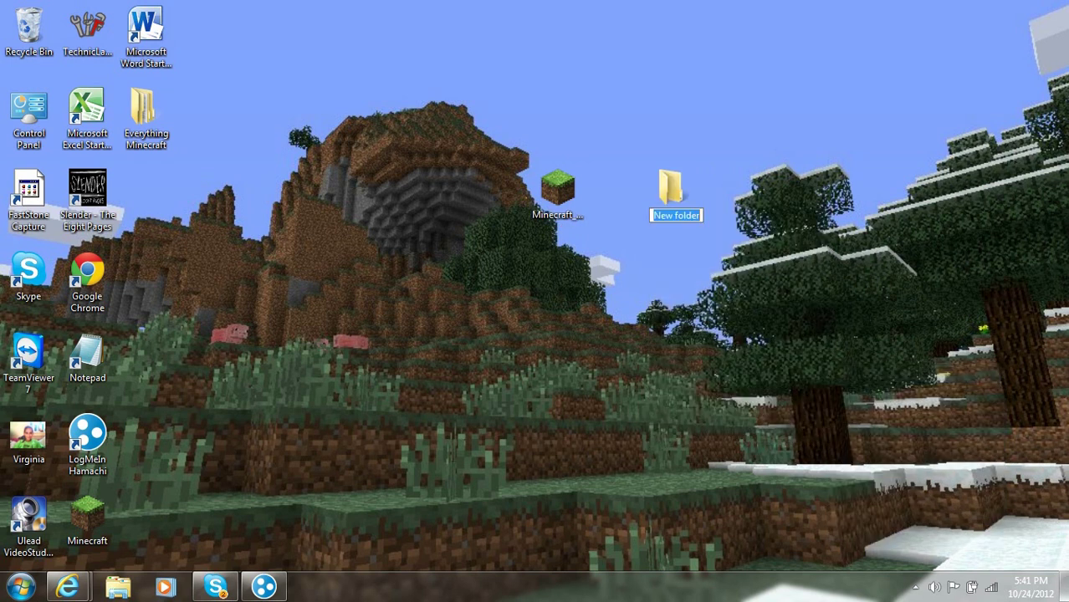
pyautogui.write('Hamachi Server')
pyautogui.press('Return')
pyautogui.moveTo(558, 193); pyautogui.dragTo(675, 201)
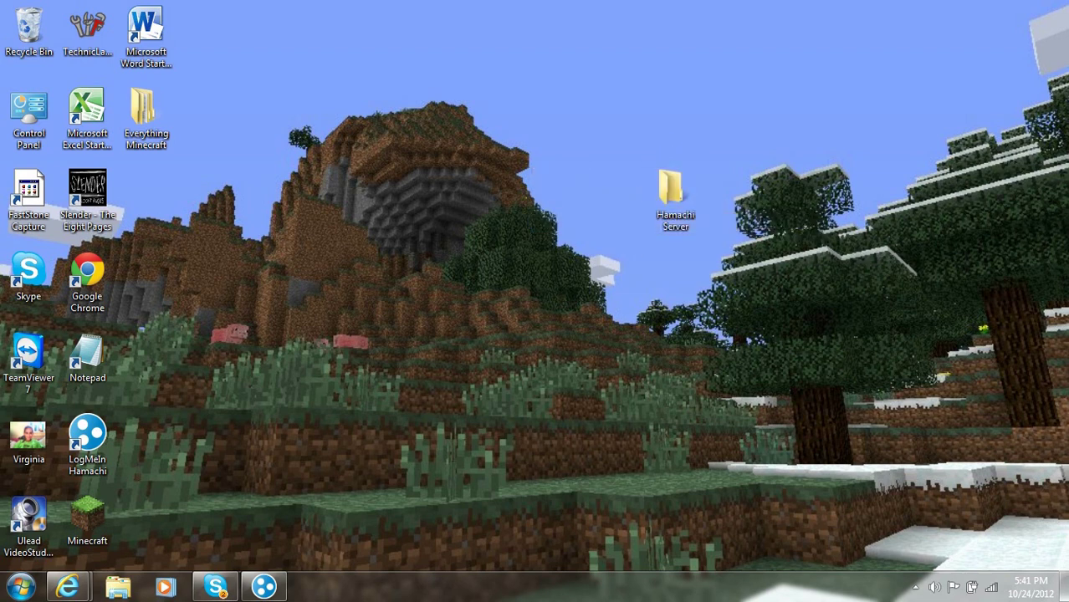
pyautogui.doubleClick(676, 201)
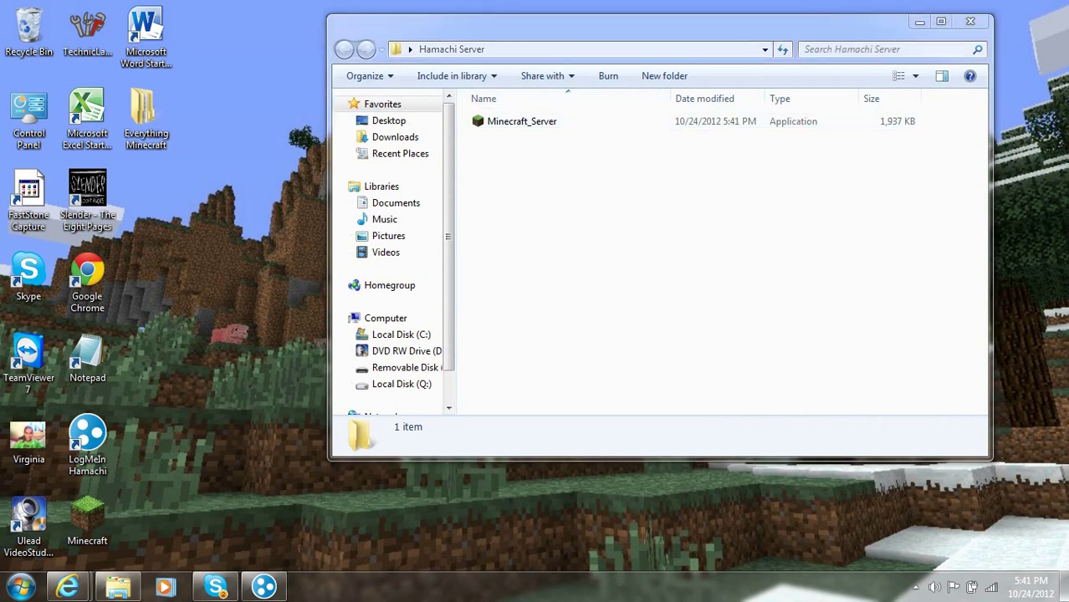
# Step: Run Minecraft_Server with 'Always ask' unchecked, then switch to the LogMeIn Hamachi download page
pyautogui.doubleClick(521, 121)
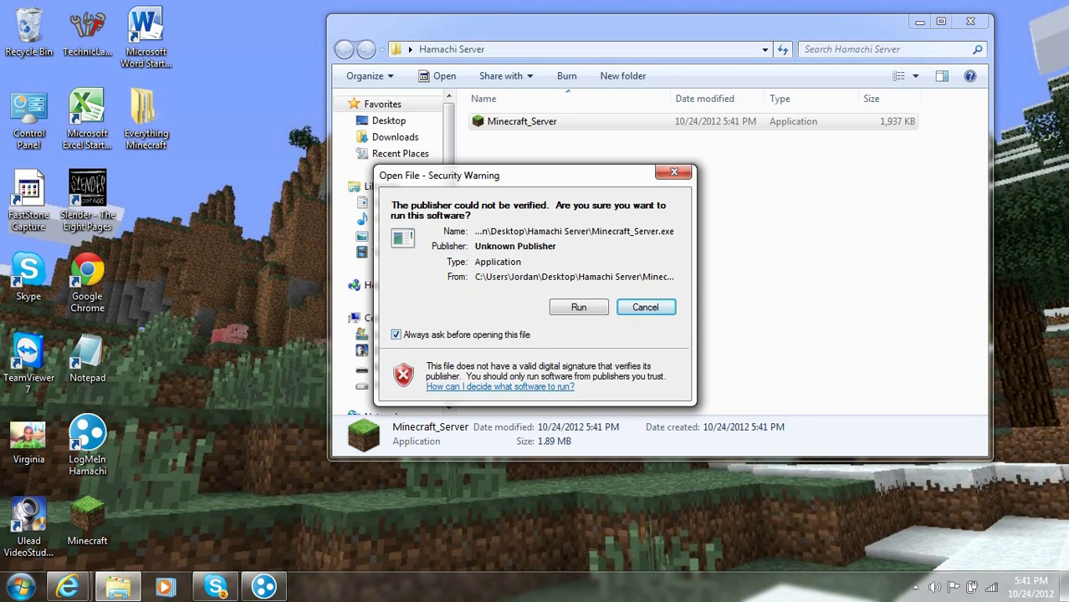
pyautogui.click(396, 334)
pyautogui.press('Return')
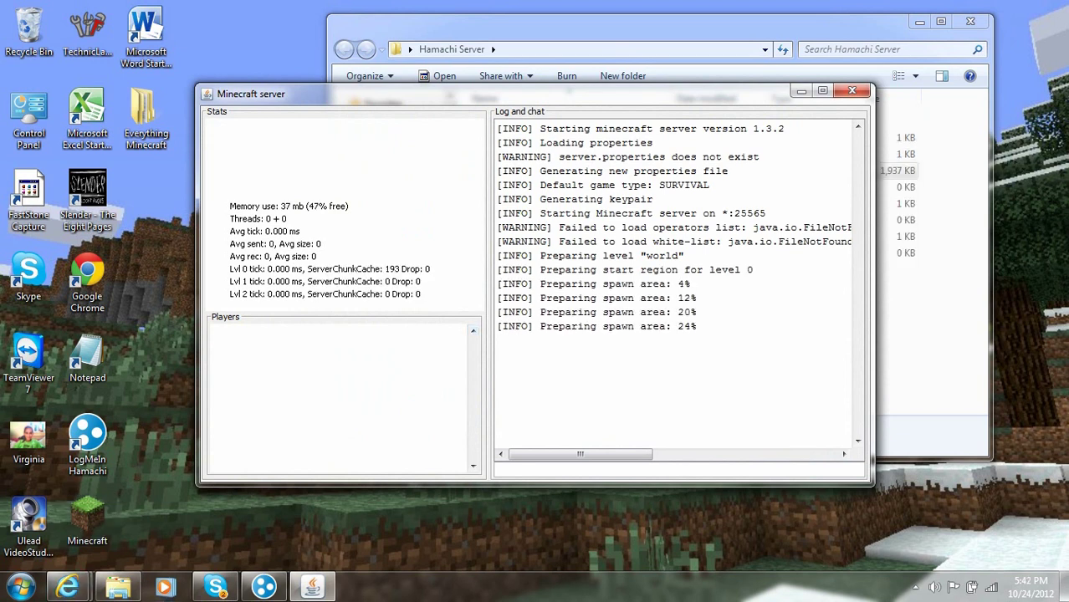
pyautogui.moveTo(70, 588)
pyautogui.click(272, 502)
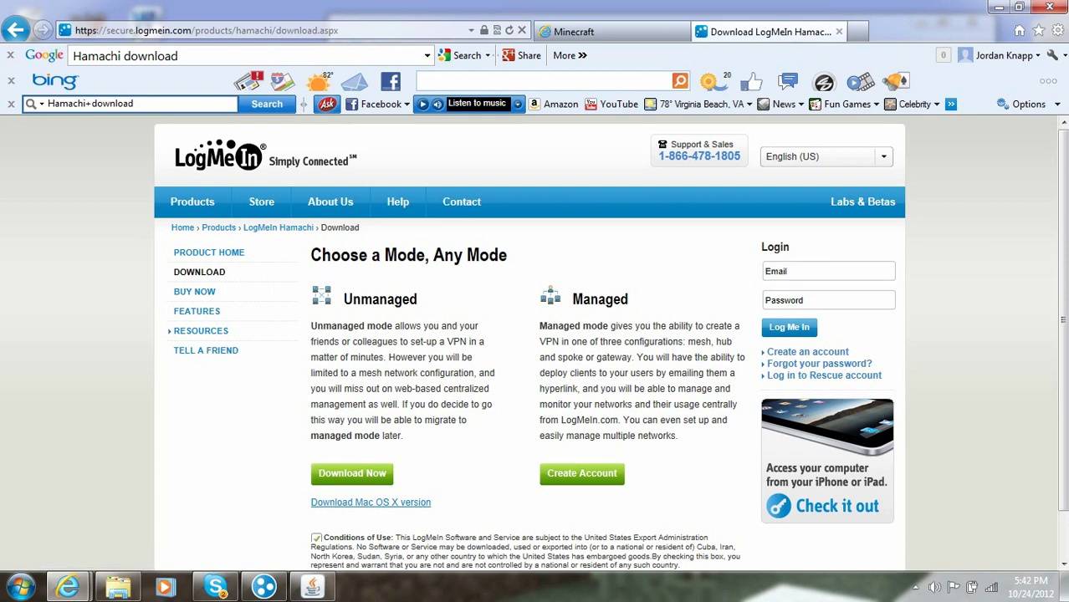
# Step: Download and save the 3.70 MB hamachi.msi, then run it from the downloads list
pyautogui.click(352, 473)
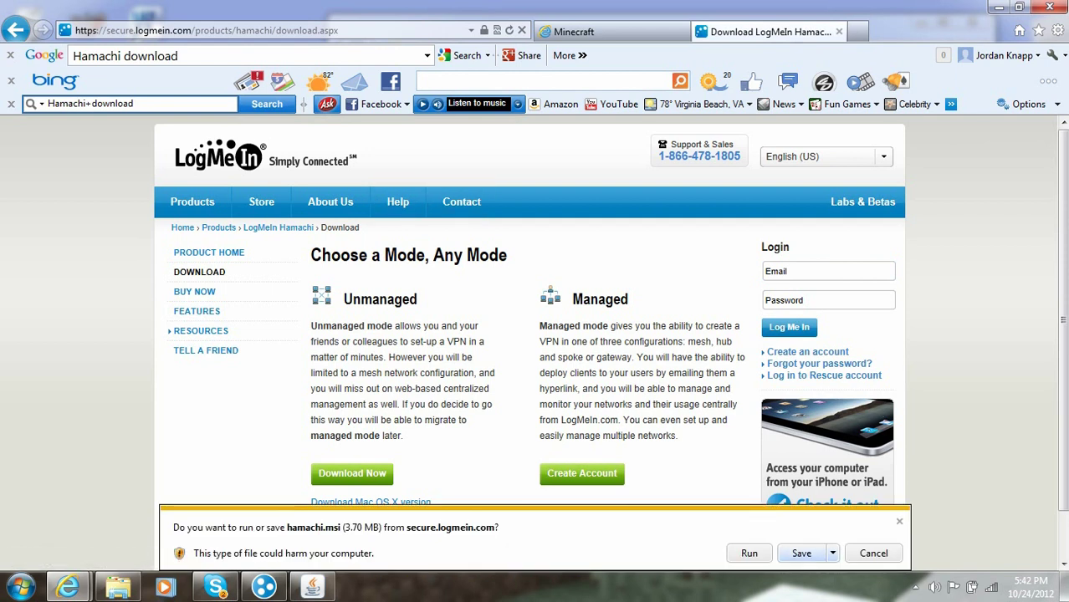
pyautogui.click(833, 553)
pyautogui.click(879, 517)
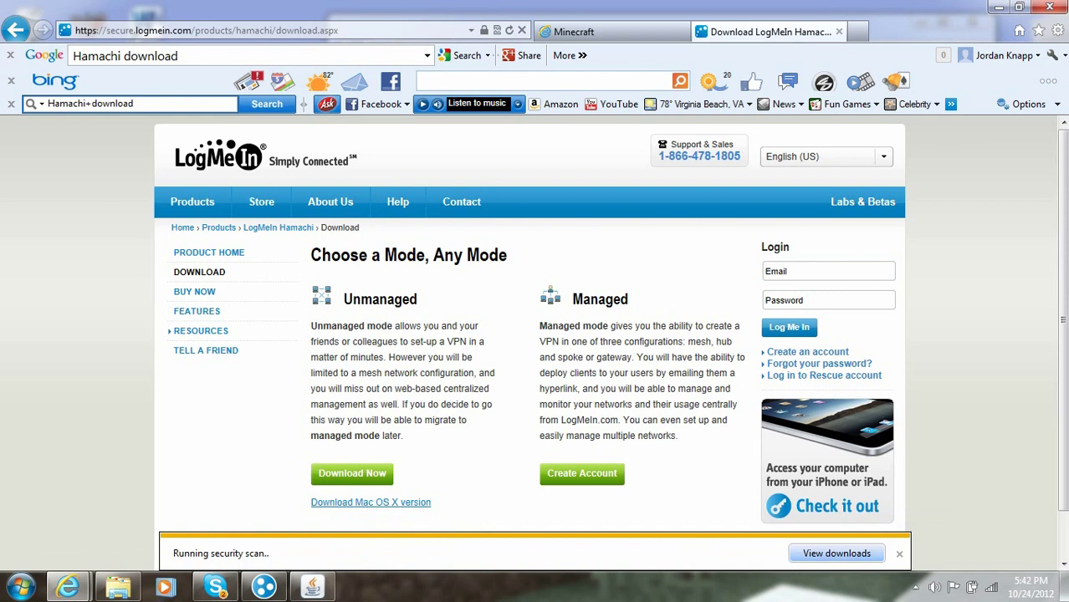
pyautogui.click(837, 553)
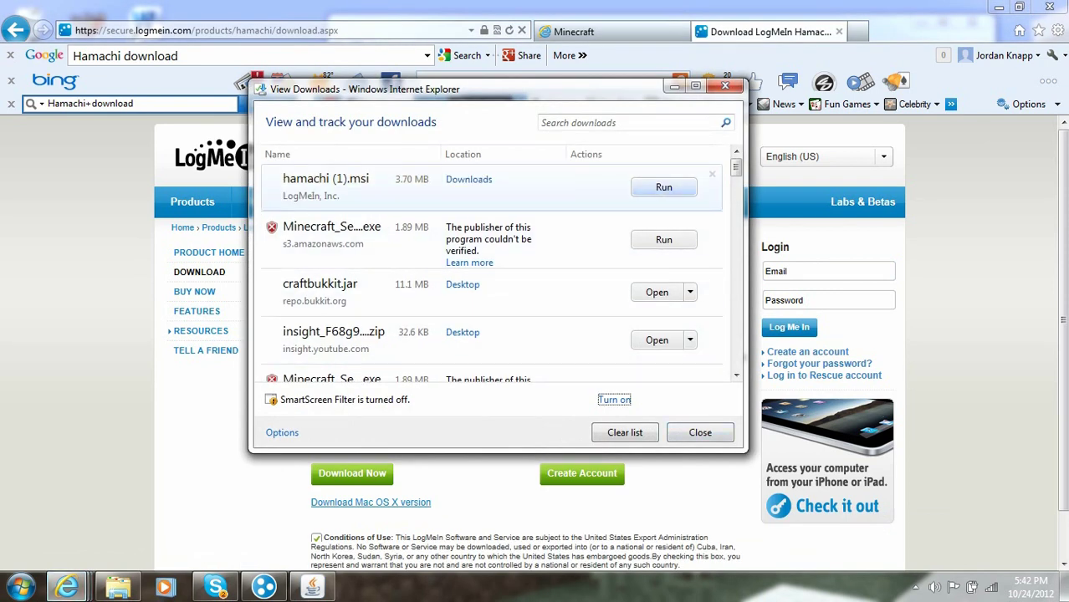
pyautogui.press('Return')
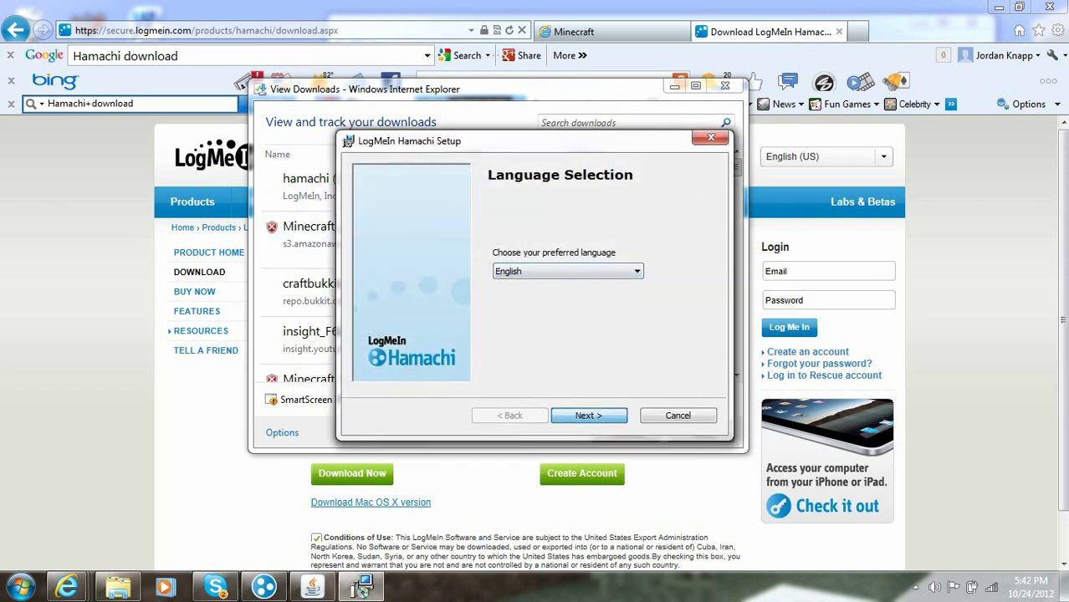
# Step: Keep English, reinstall Hamachi, and finish setup with Launch Hamachi checked
pyautogui.press('Return')
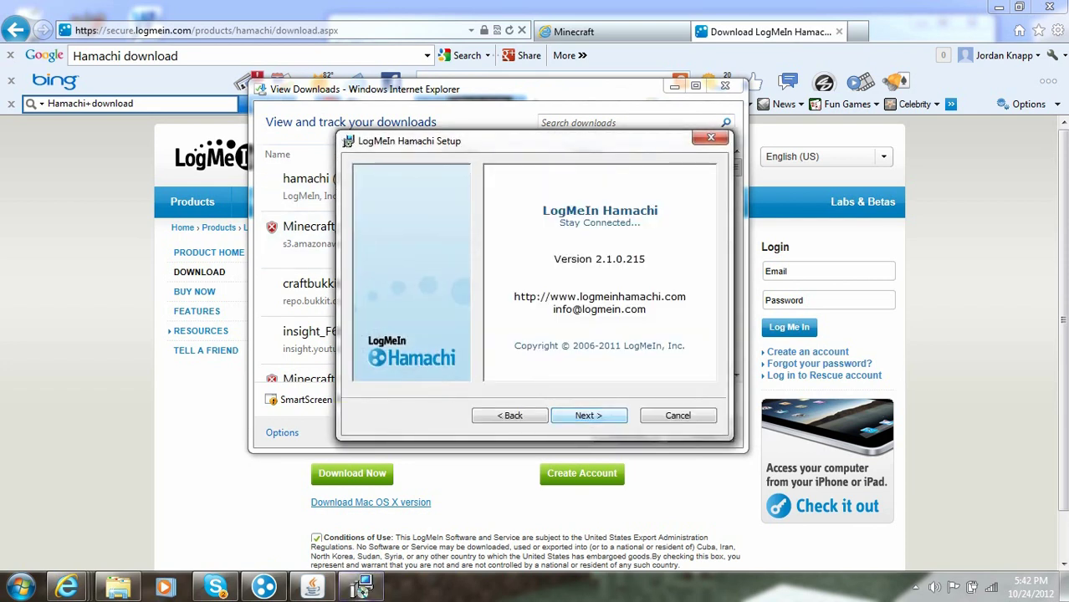
pyautogui.press('Return')
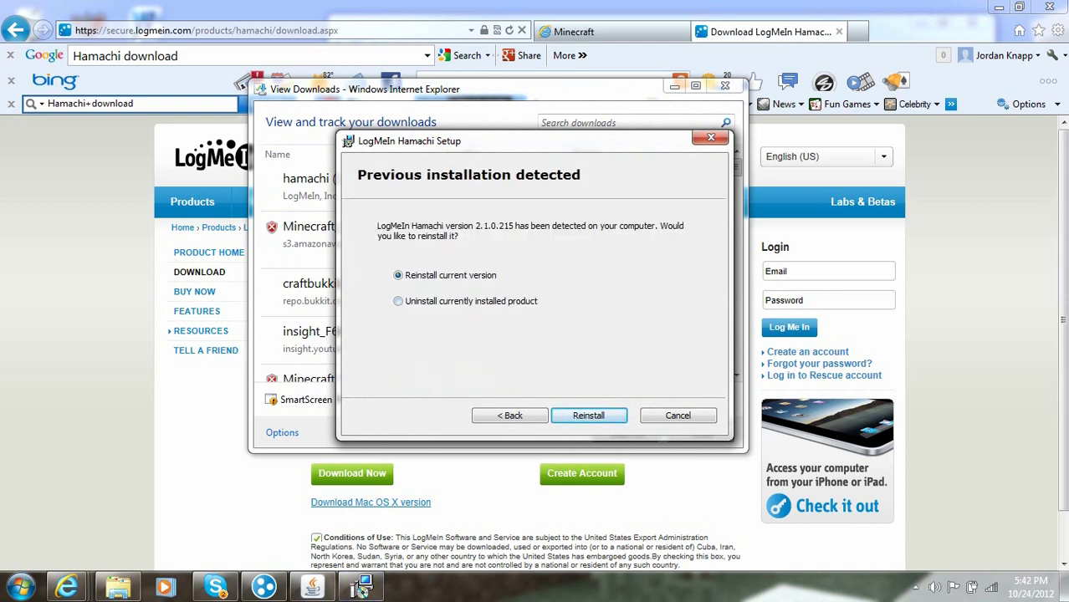
pyautogui.press('Return')
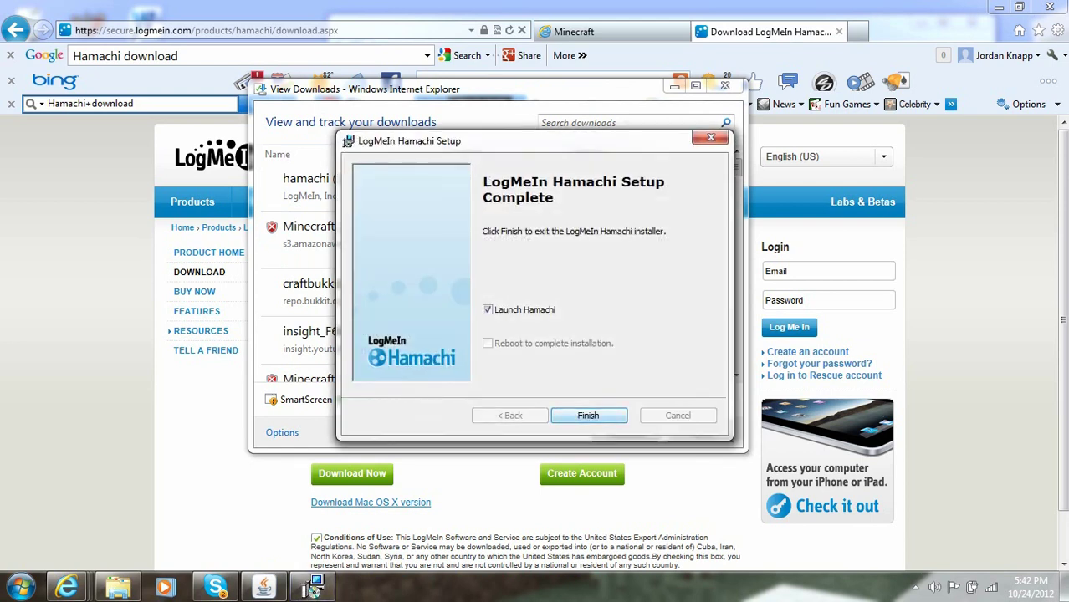
pyautogui.press('Return')
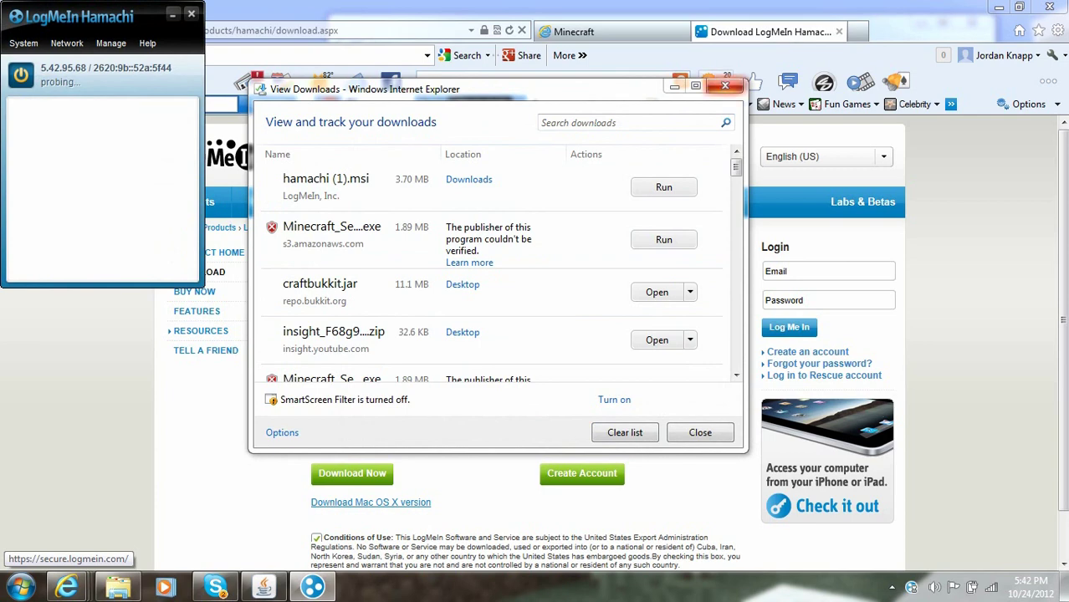
# Step: Close the downloads list and send 'stop' in the Minecraft server console
pyautogui.click(725, 86)
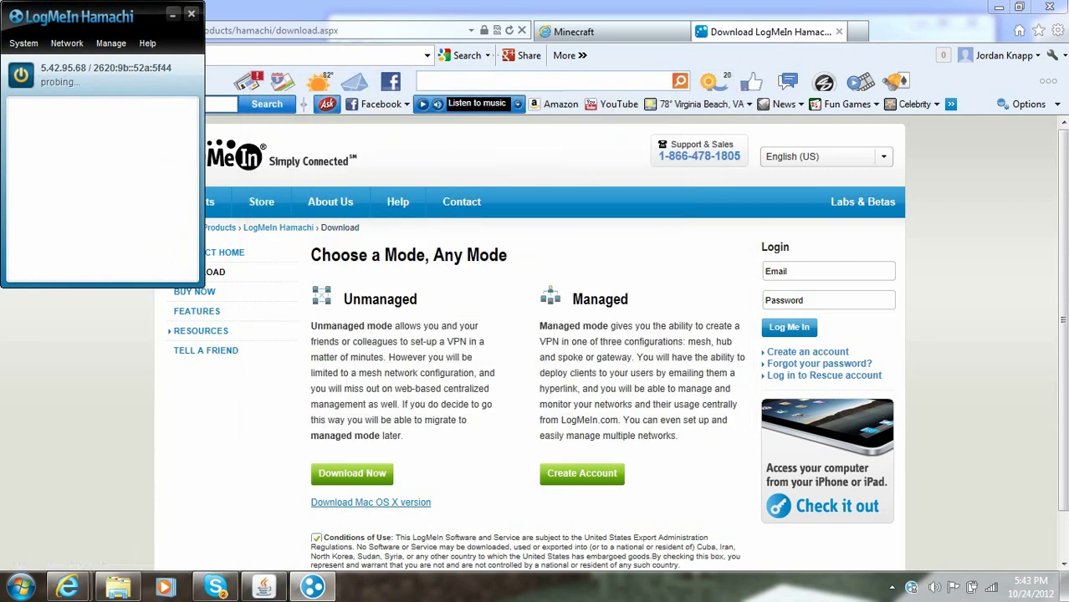
pyautogui.click(998, 7)
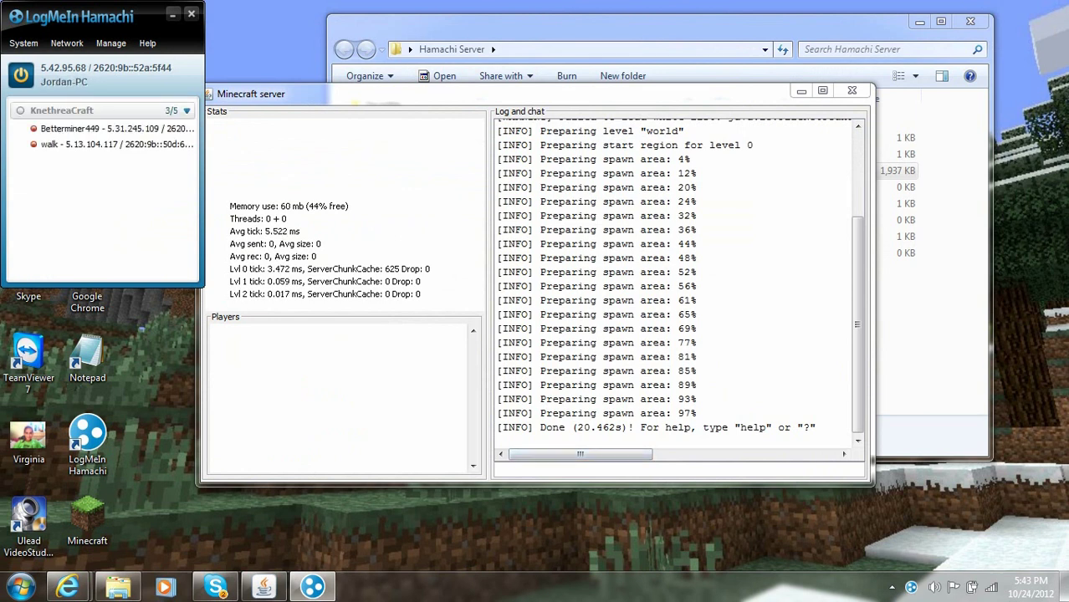
pyautogui.click(586, 469)
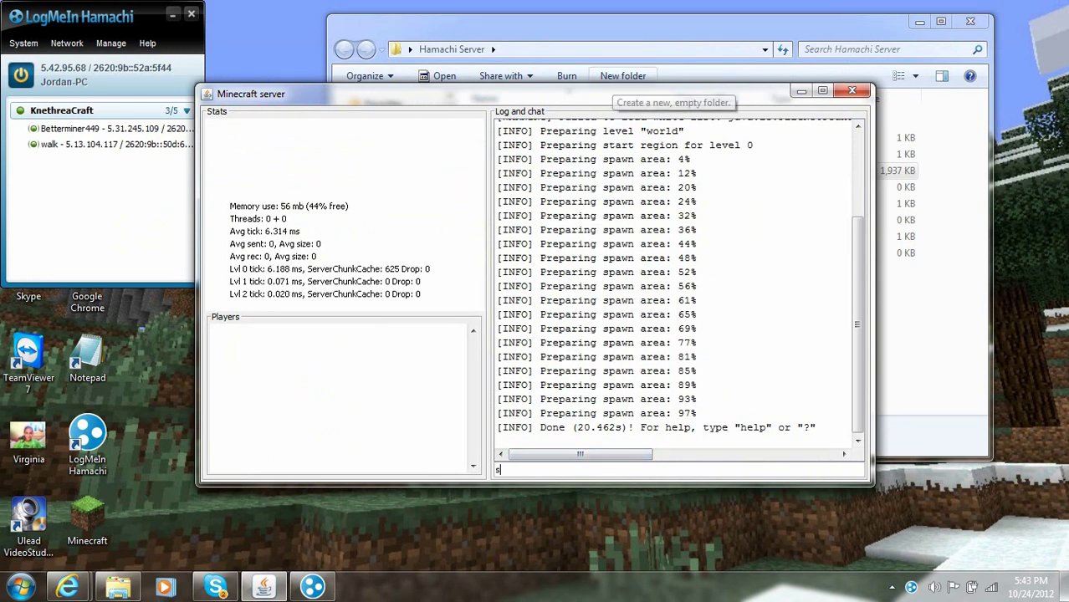
pyautogui.write('stop')
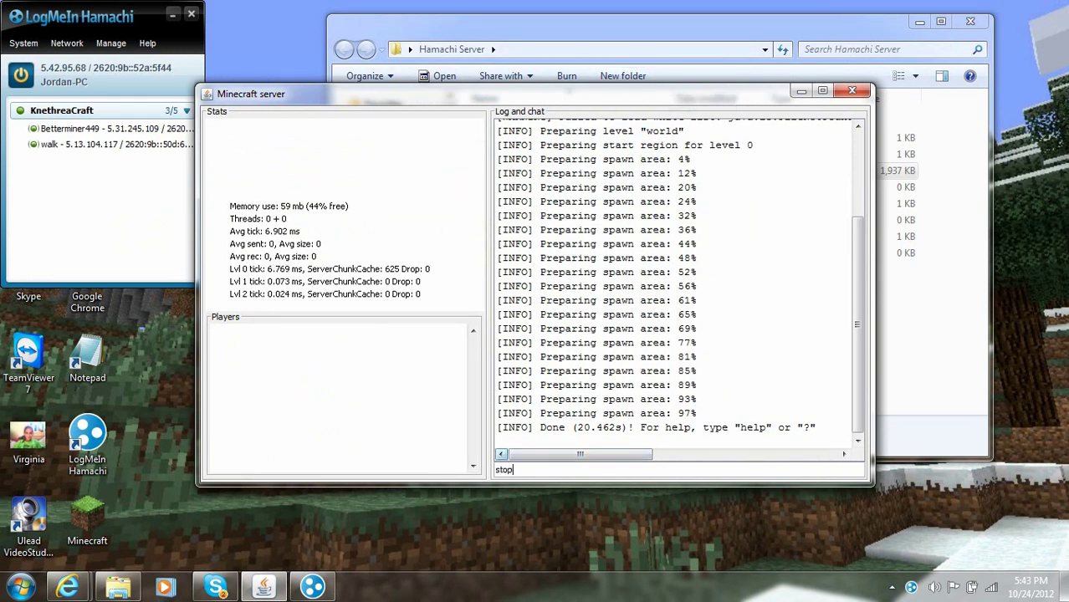
pyautogui.doubleClick(508, 469)
pyautogui.press('Return')
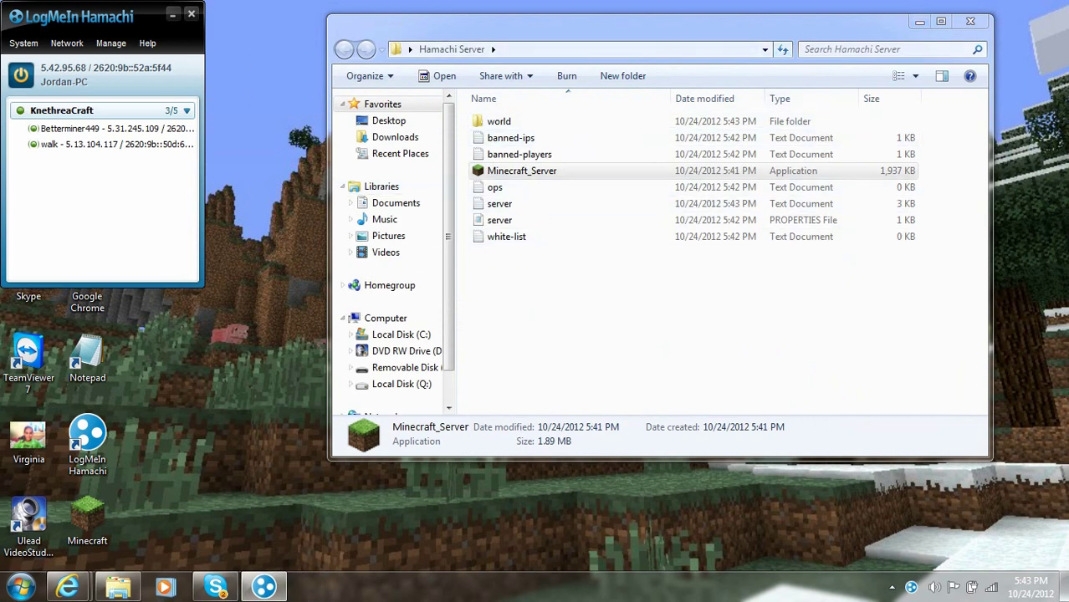
pyautogui.moveTo(101, 15); pyautogui.dragTo(963, 16)
pyautogui.moveTo(585, 23); pyautogui.dragTo(440, 13)
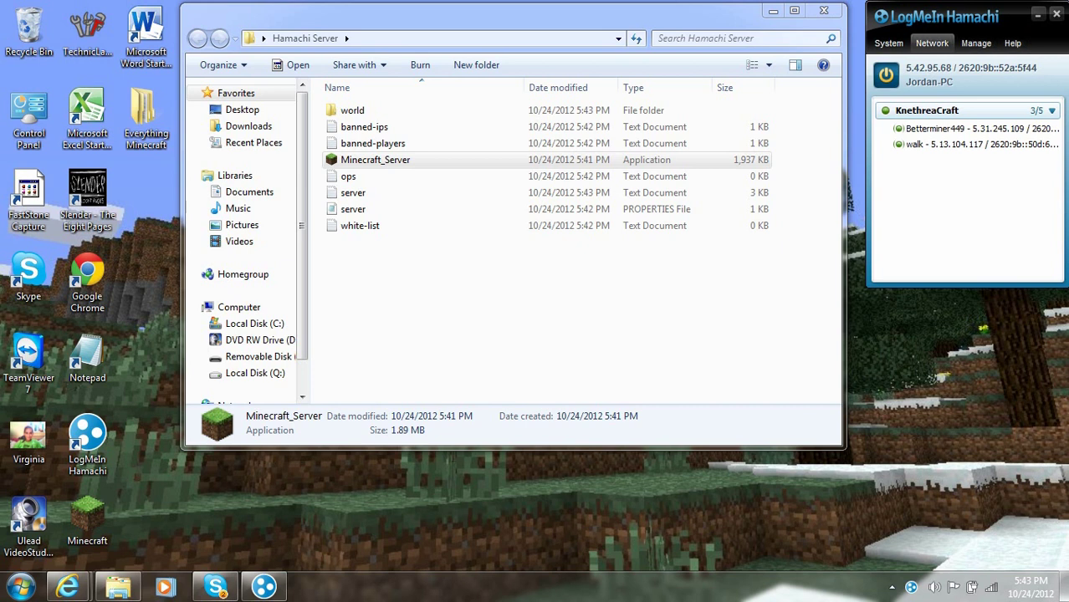
pyautogui.click(932, 43)
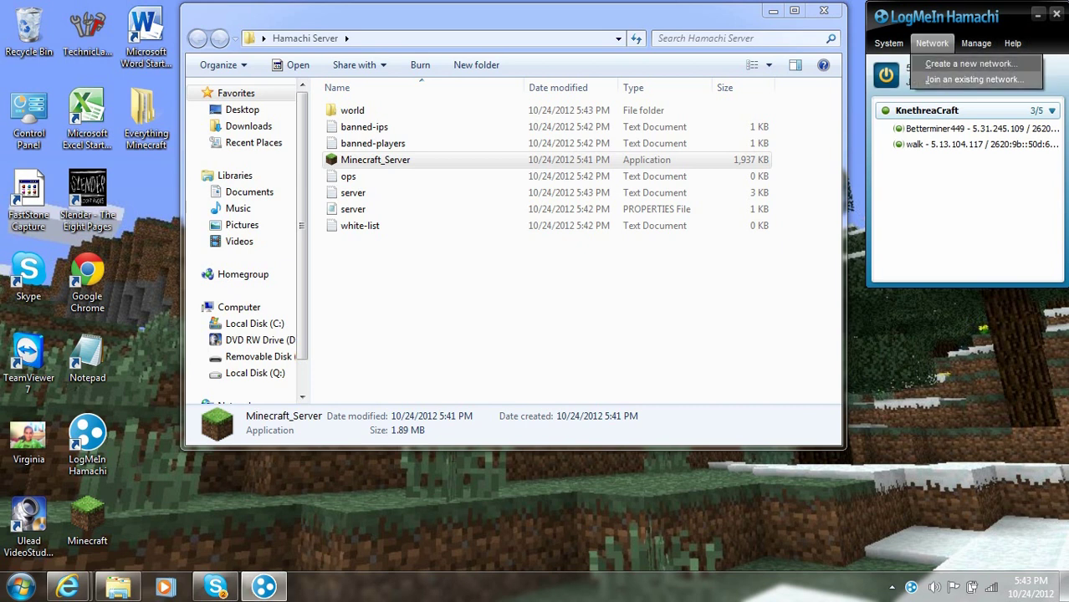
pyautogui.click(970, 63)
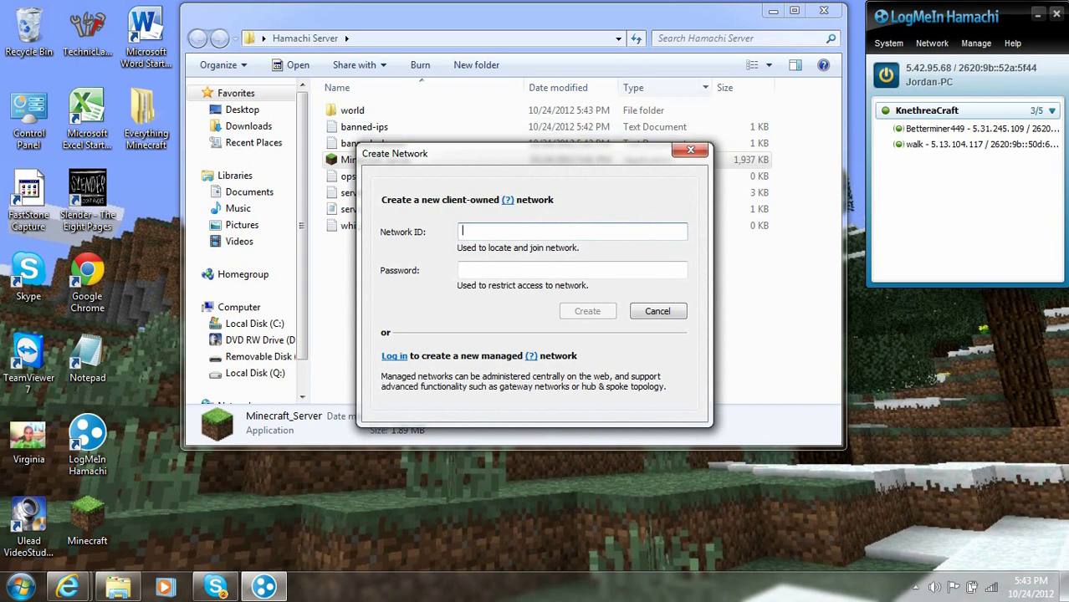
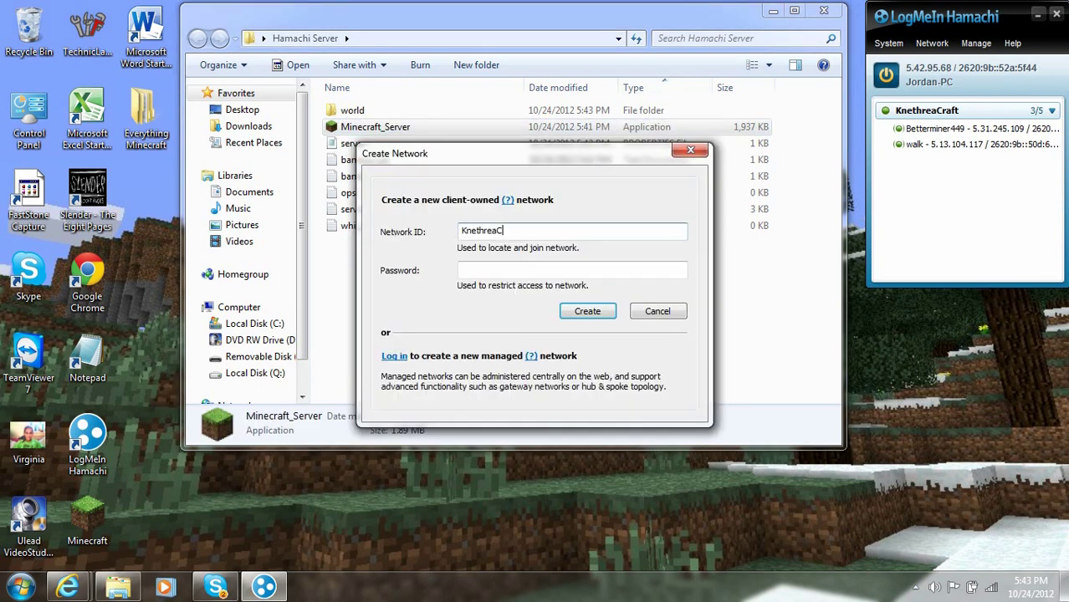
pyautogui.click(572, 268)
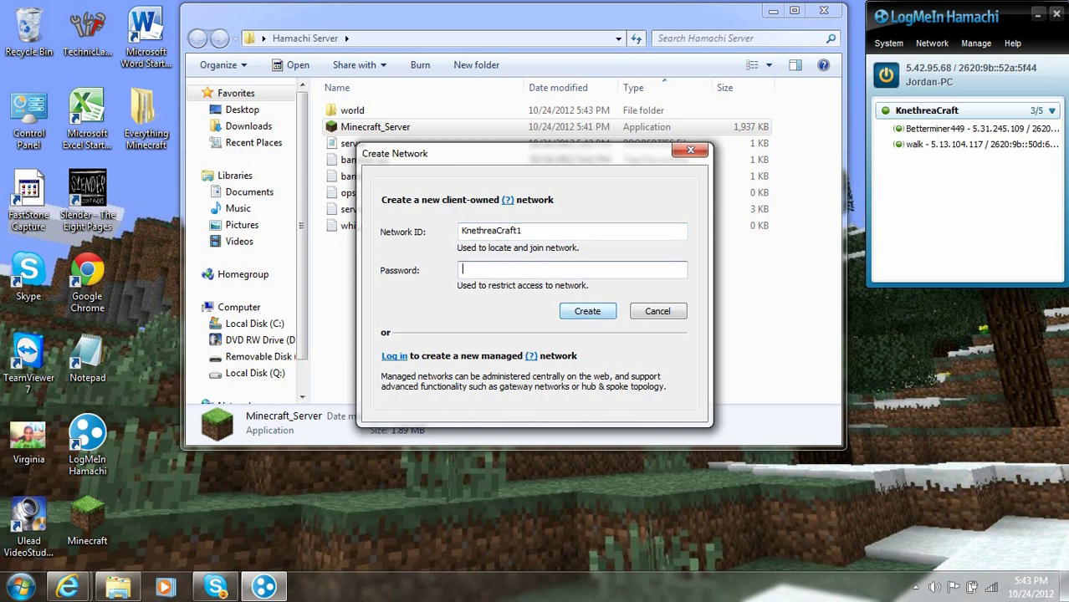
pyautogui.click(587, 312)
pyautogui.write('12345')
pyautogui.press('Return')
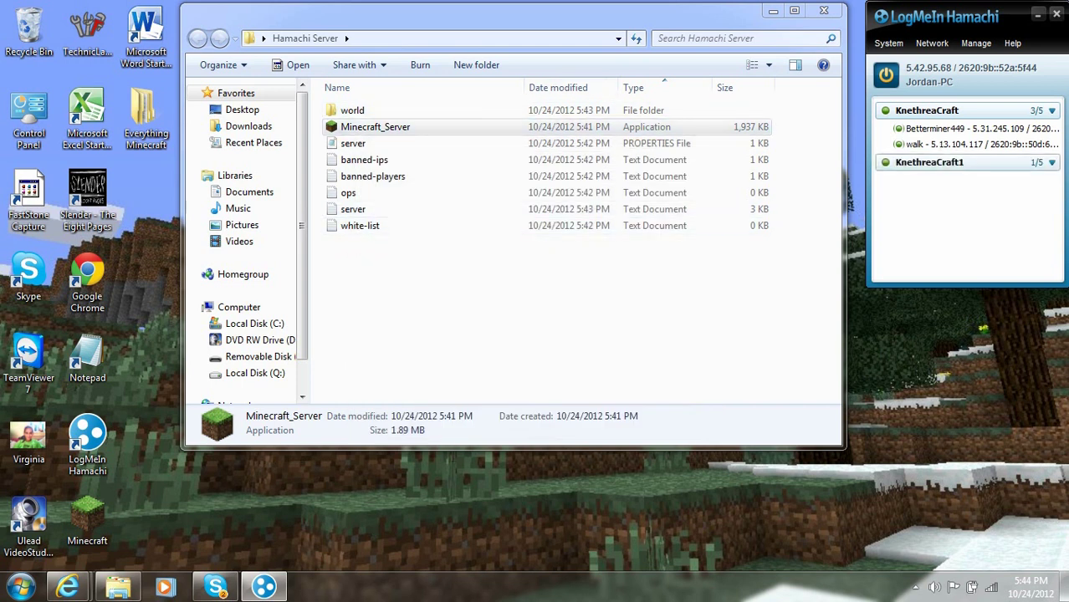
# Step: Take the old KnethreaCraft network offline
pyautogui.moveTo(930, 162)
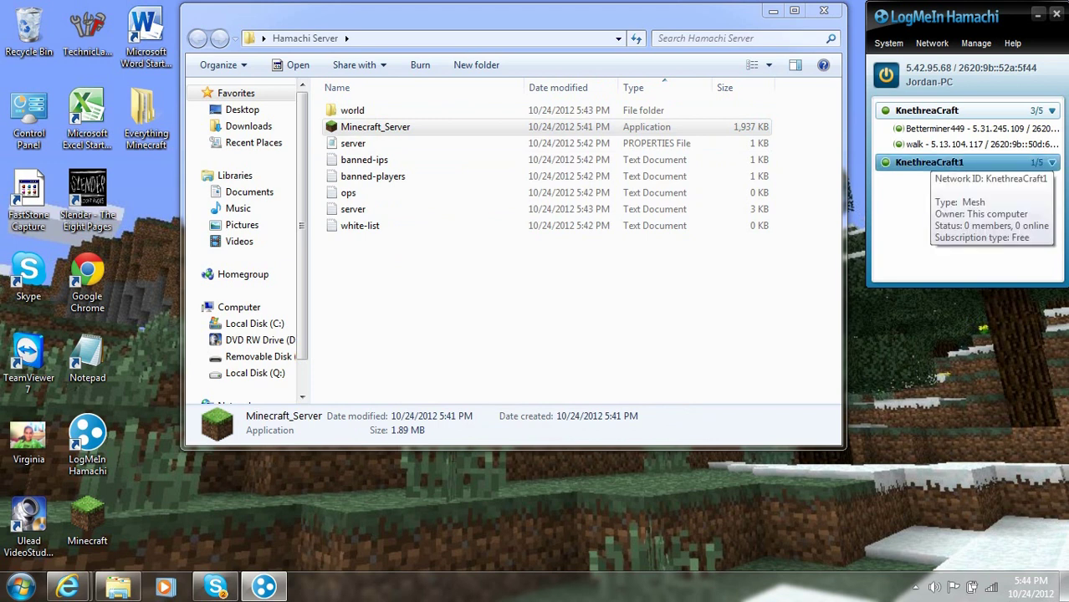
pyautogui.click(1051, 110)
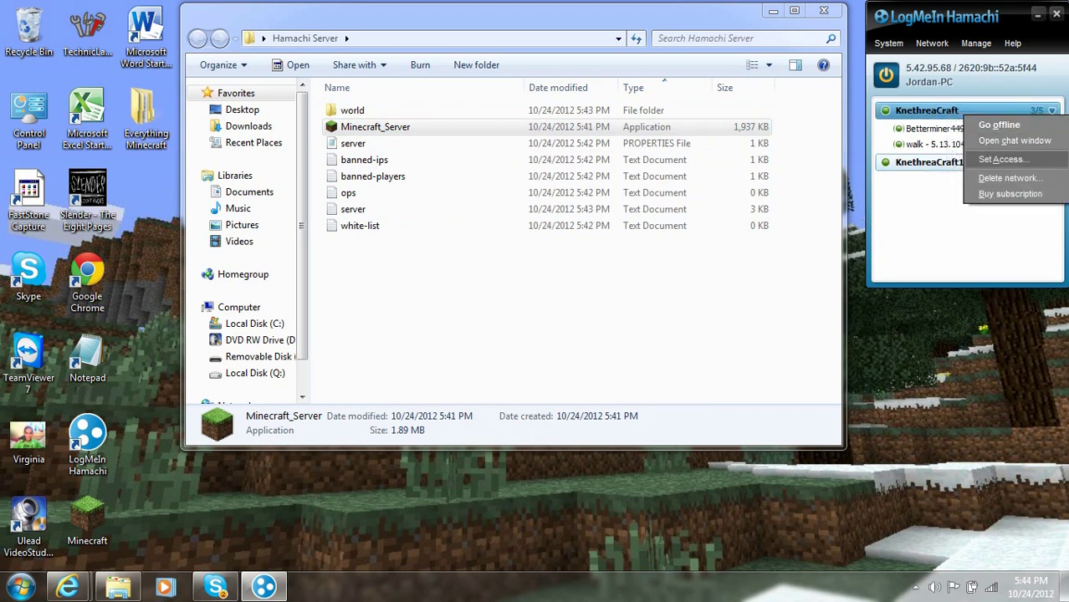
pyautogui.click(999, 125)
pyautogui.moveTo(937, 164)
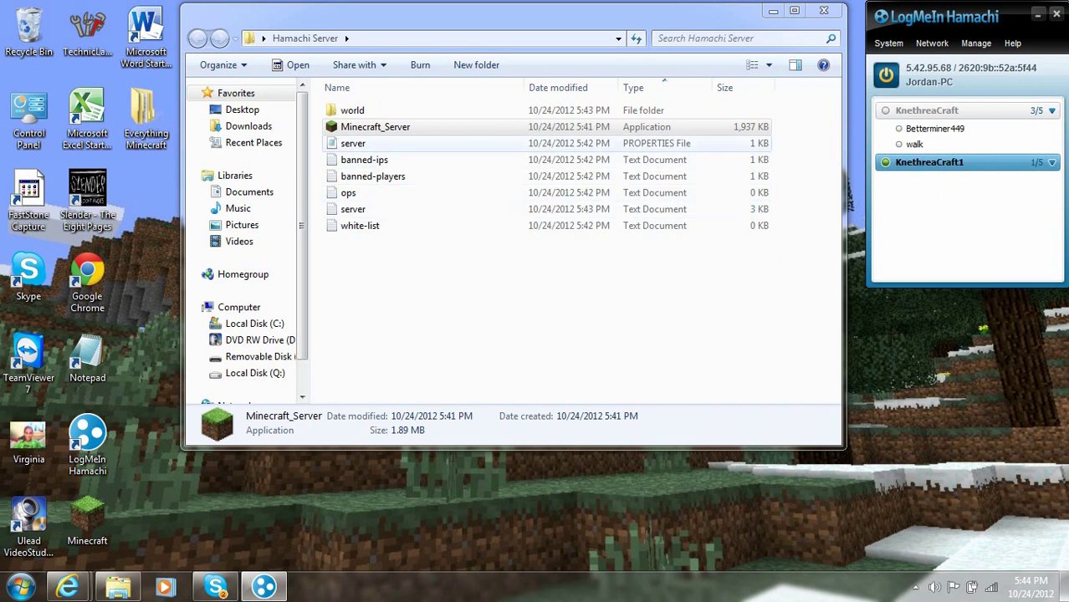
pyautogui.moveTo(441, 314); pyautogui.dragTo(450, 347)
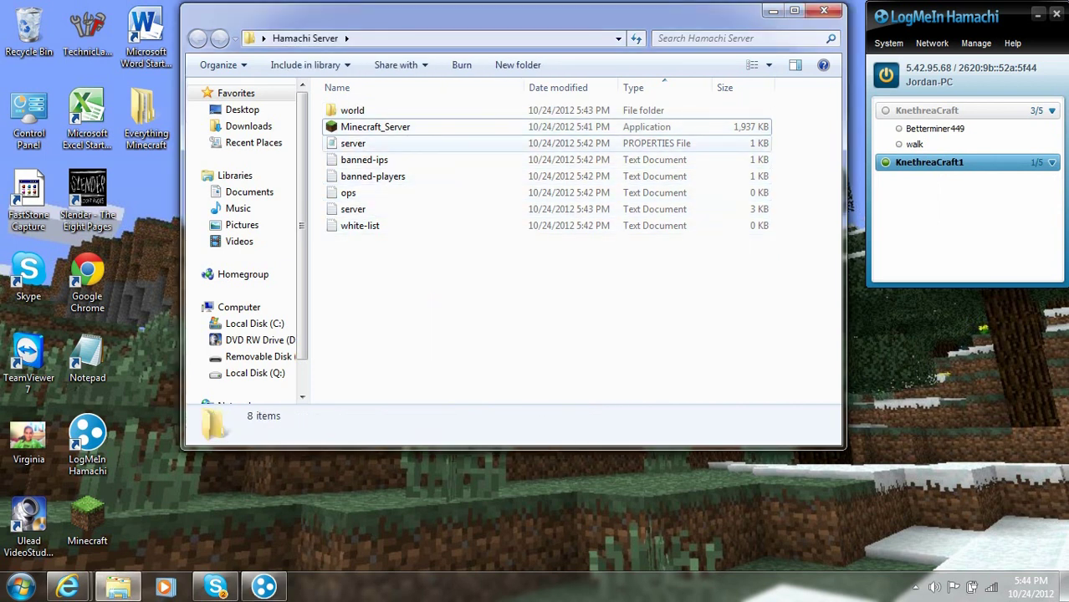
pyautogui.doubleClick(355, 143)
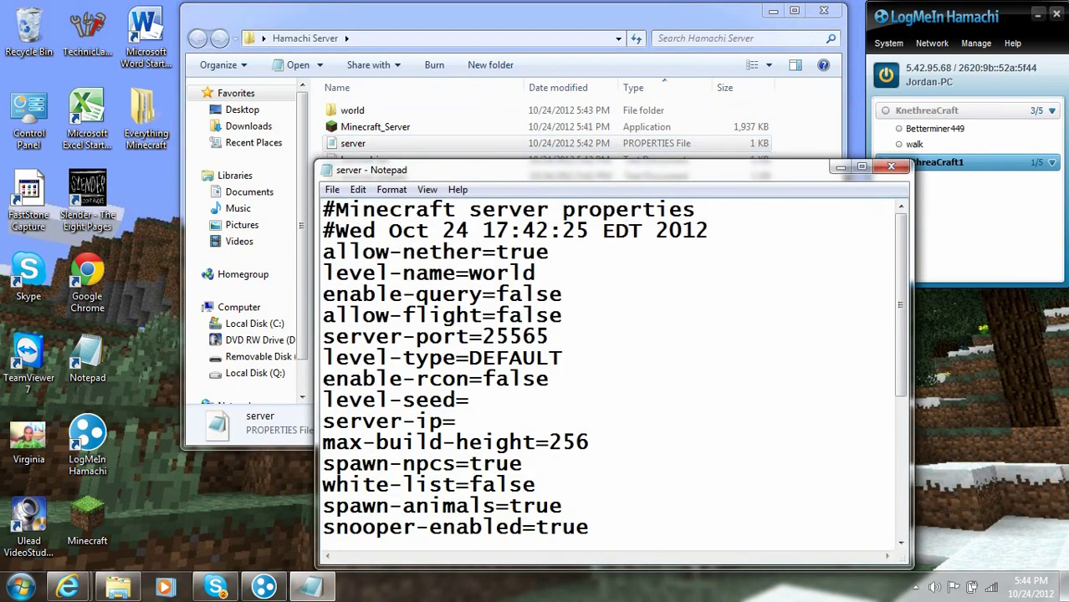
pyautogui.moveTo(435, 170); pyautogui.dragTo(348, 54)
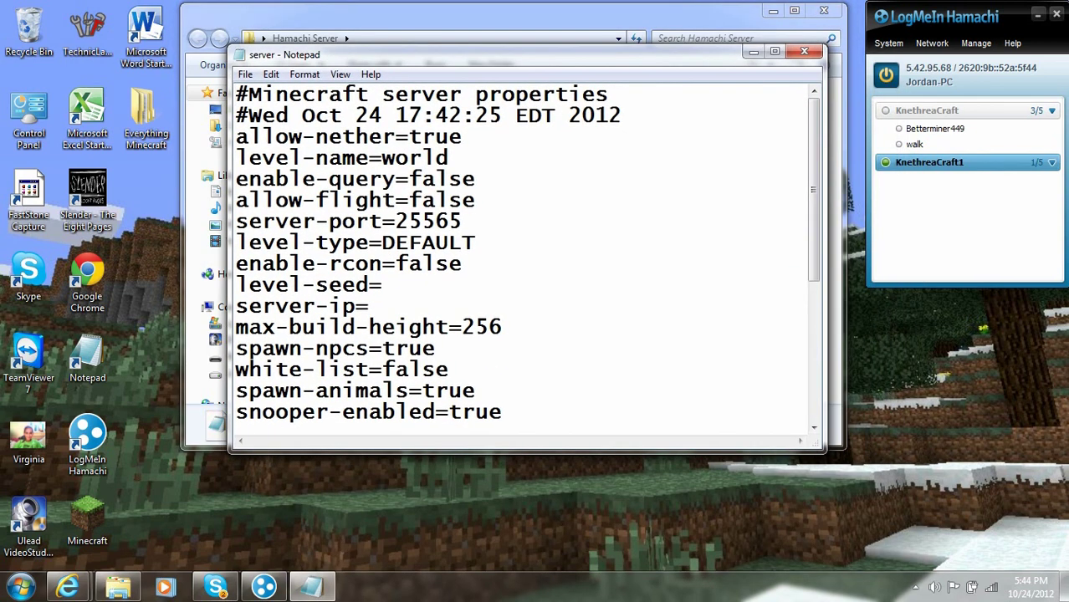
pyautogui.moveTo(382, 285); pyautogui.dragTo(370, 307)
pyautogui.click(370, 306)
pyautogui.click(914, 68)
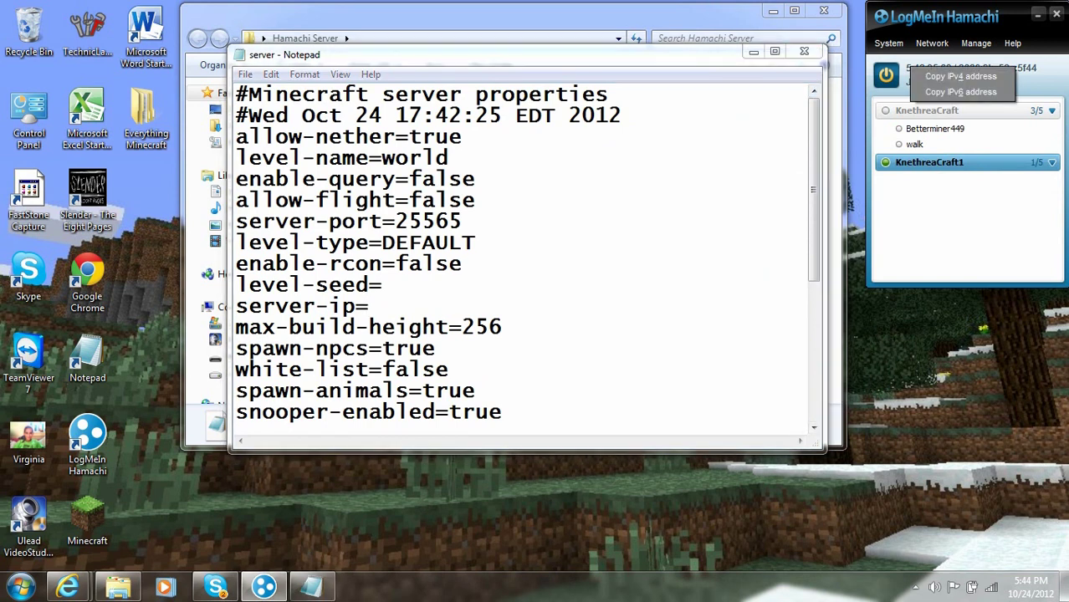
pyautogui.click(960, 76)
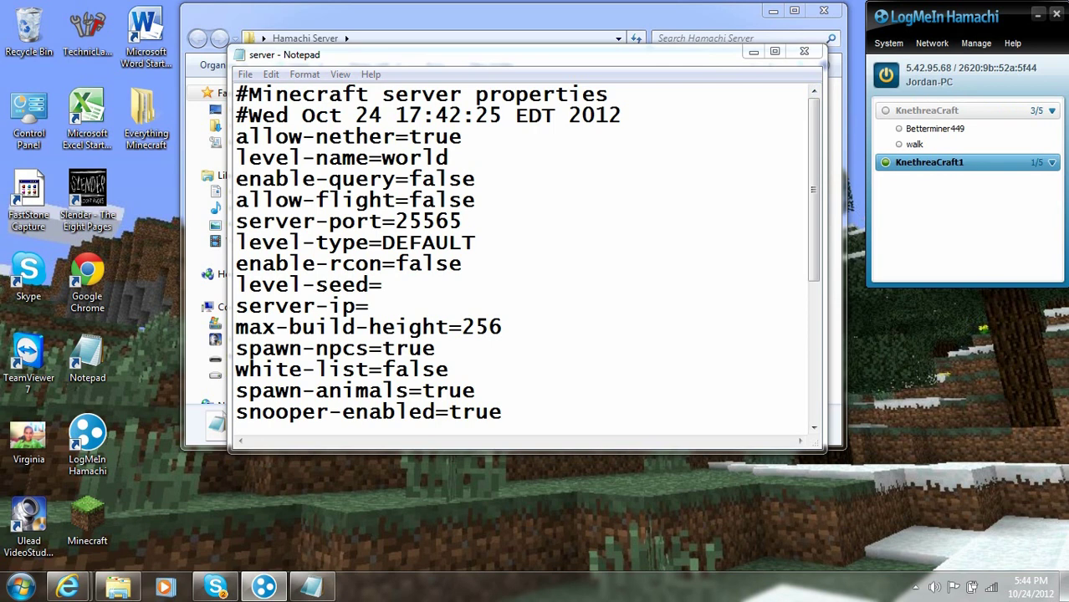
pyautogui.moveTo(920, 110)
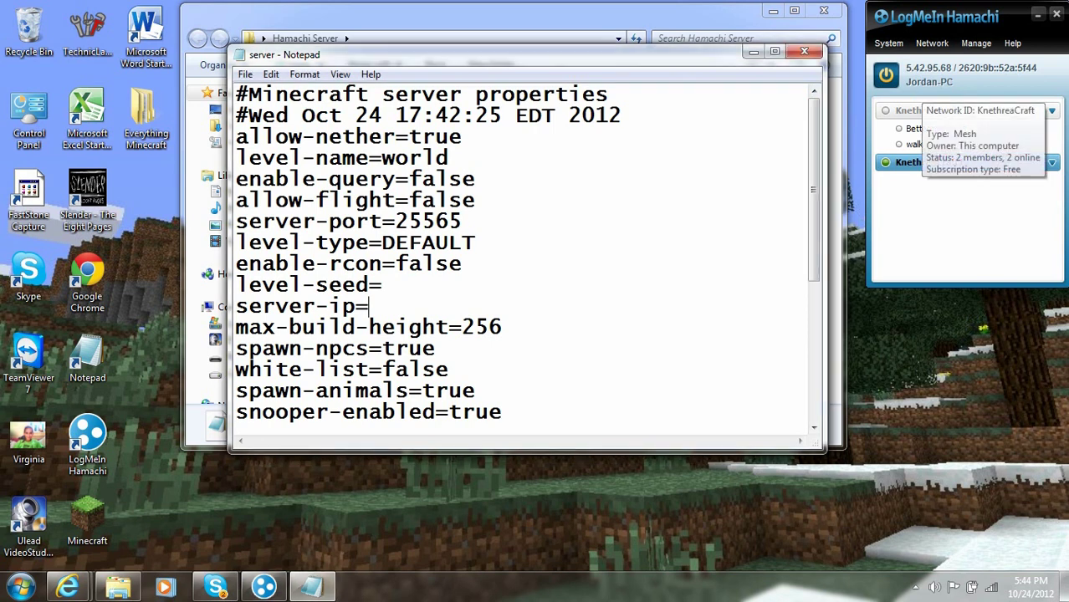
pyautogui.write('5.42.')
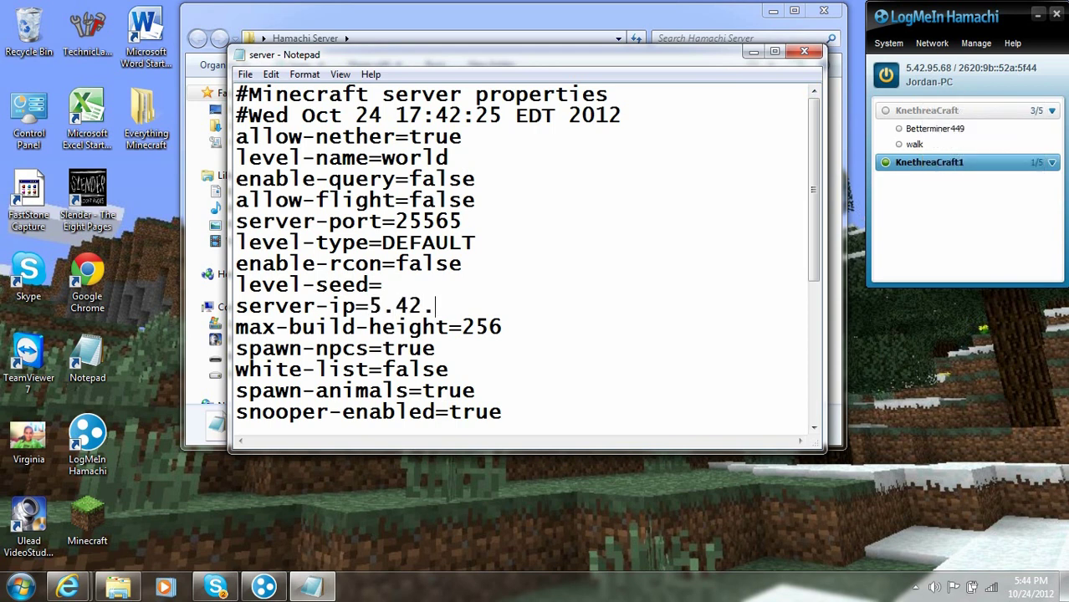
pyautogui.write('95.68')
# Step: Close Notepad and save the changes to server.properties
pyautogui.moveTo(236, 115); pyautogui.dragTo(489, 439)
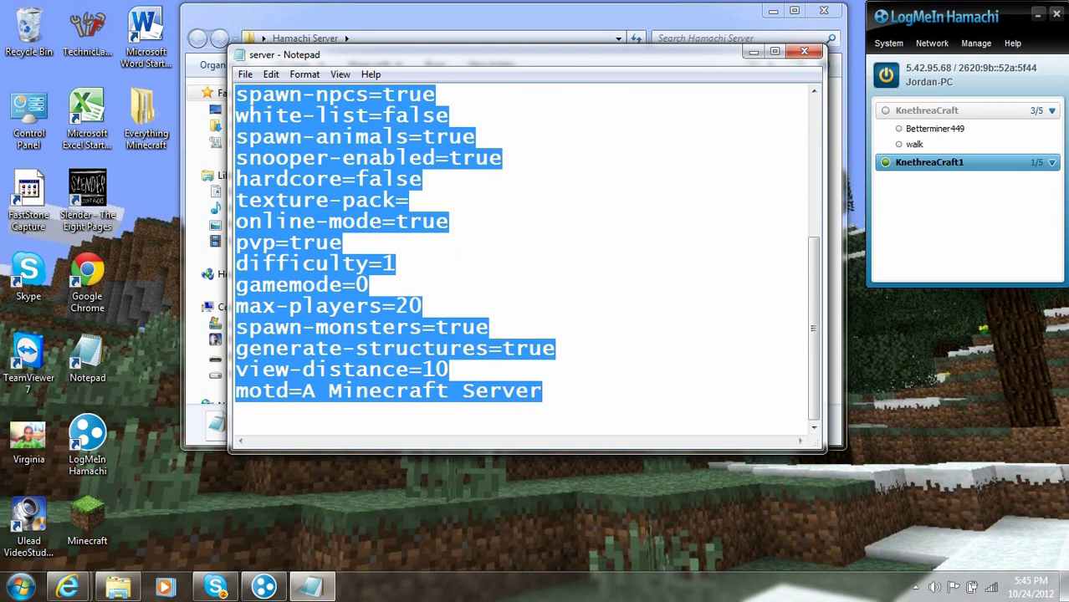
pyautogui.press('Up')
pyautogui.scroll(4, 519, 259)
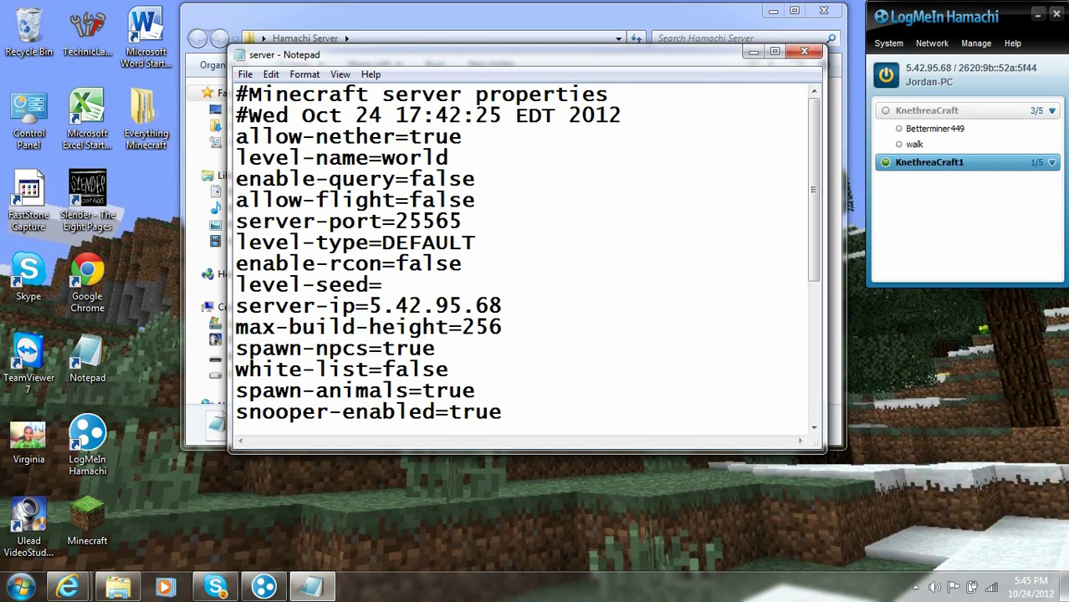
pyautogui.click(804, 51)
pyautogui.press('Return')
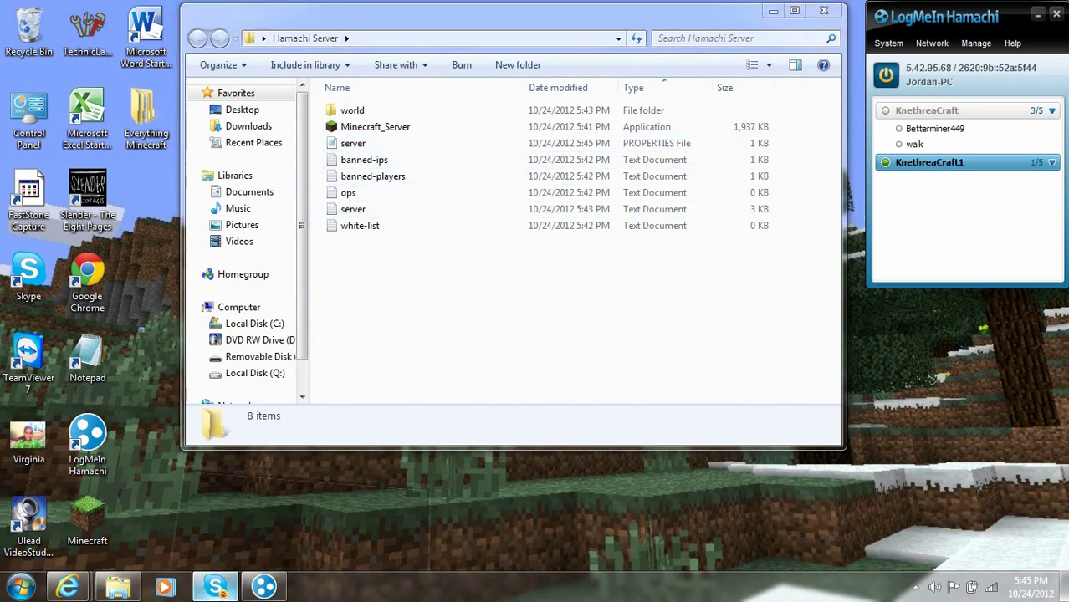
pyautogui.click(216, 587)
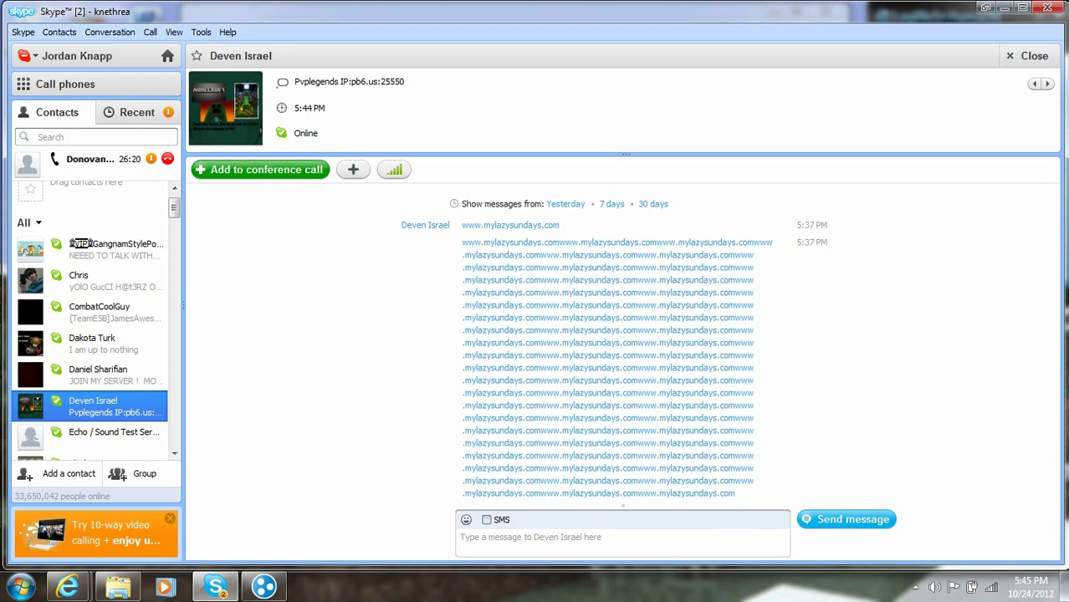
pyautogui.click(105, 159)
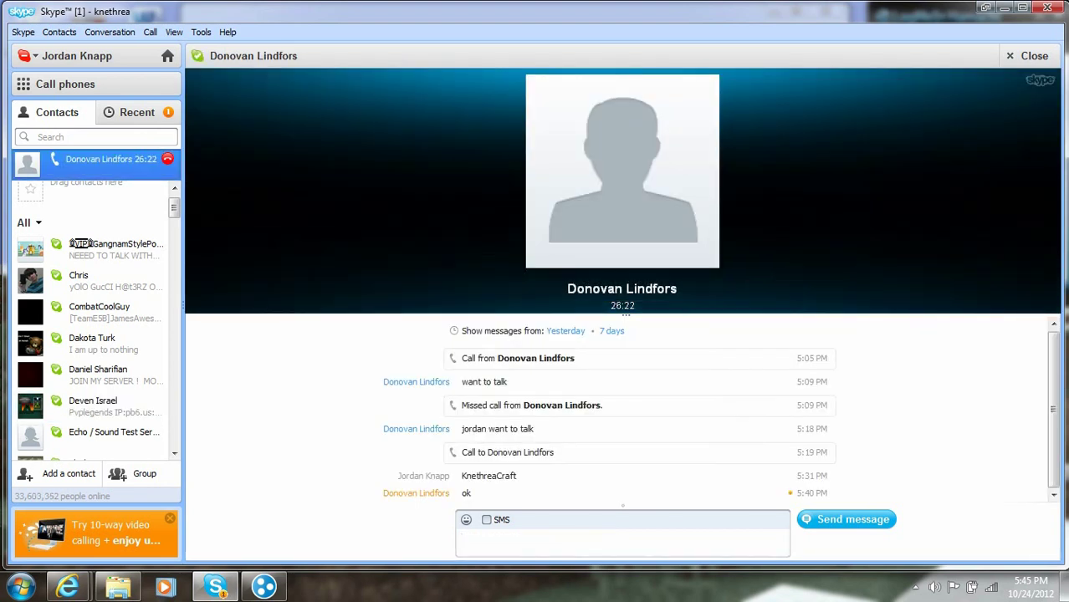
pyautogui.press('Return')
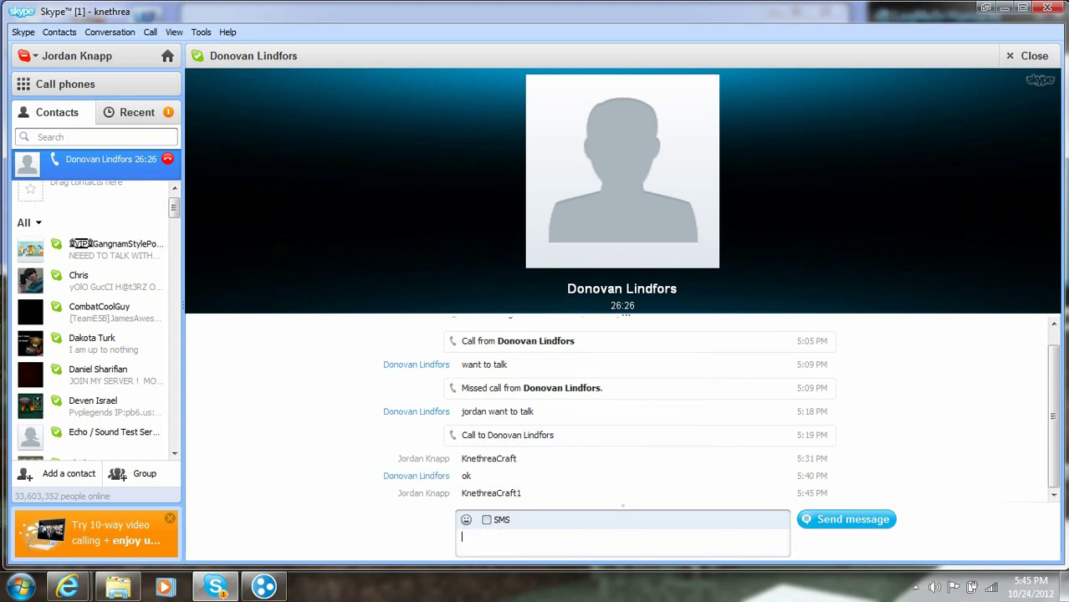
pyautogui.write('12345')
pyautogui.press('Return')
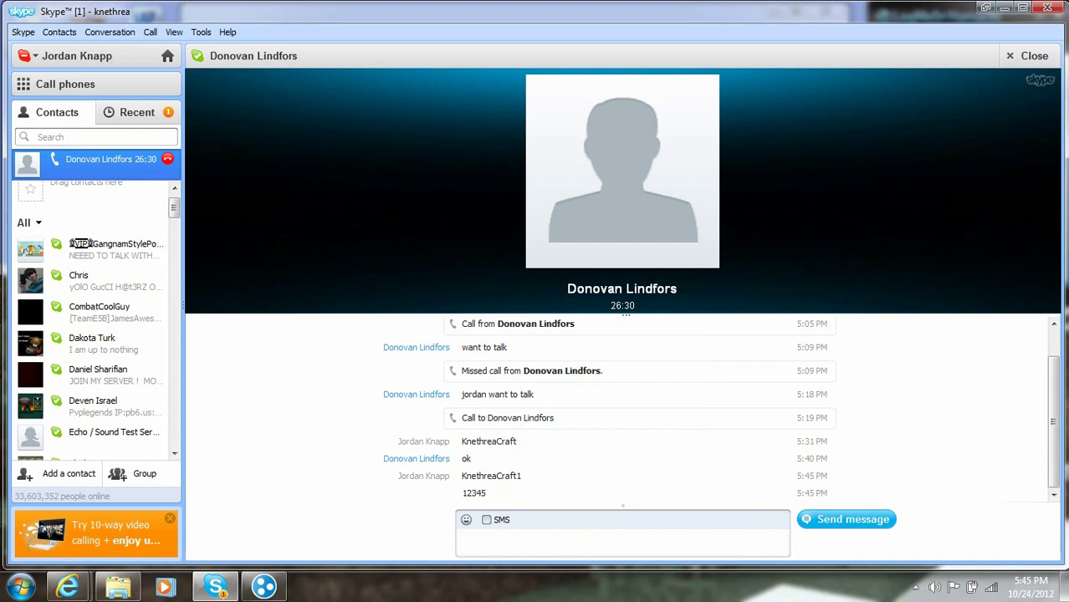
# Step: Launch Minecraft_Server from the Hamachi Server folder, then close that folder window
pyautogui.click(1004, 7)
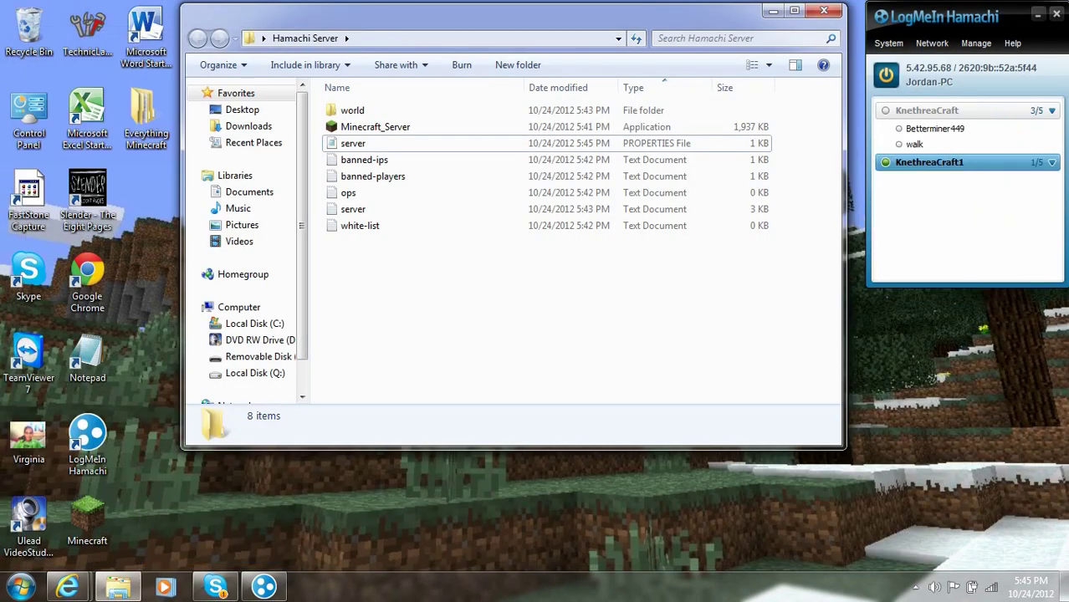
pyautogui.moveTo(502, 12); pyautogui.dragTo(445, 12)
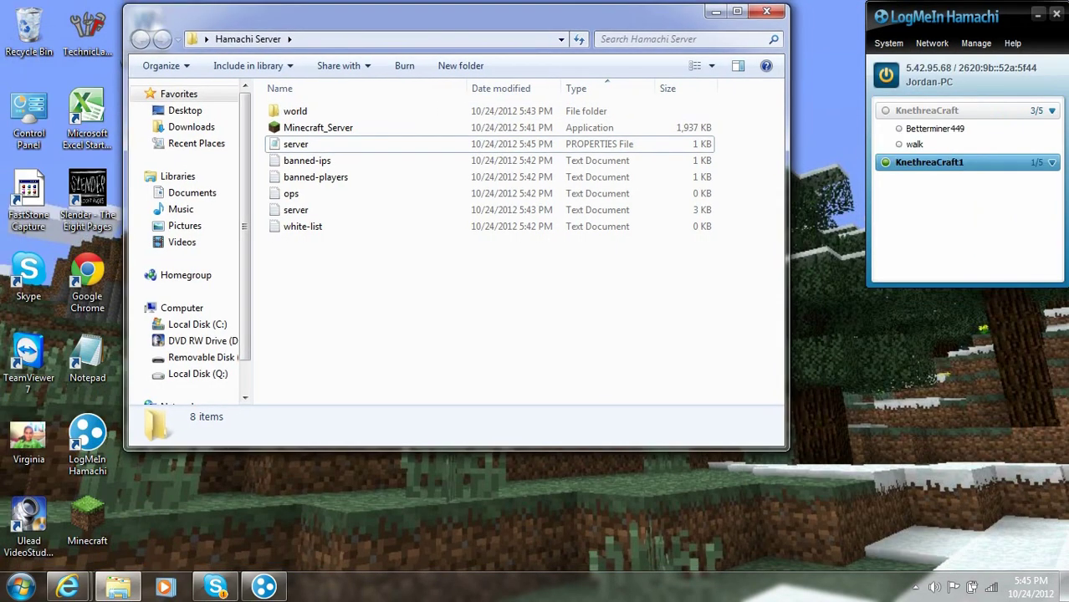
pyautogui.hotkey('alt', 'Tab')
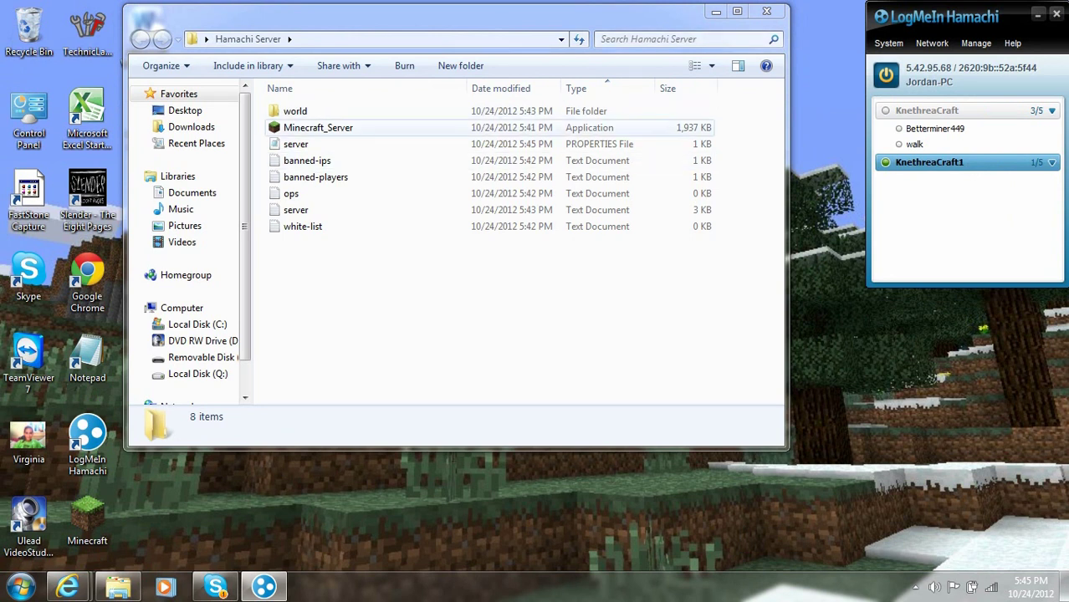
pyautogui.click(318, 127)
pyautogui.press('Return')
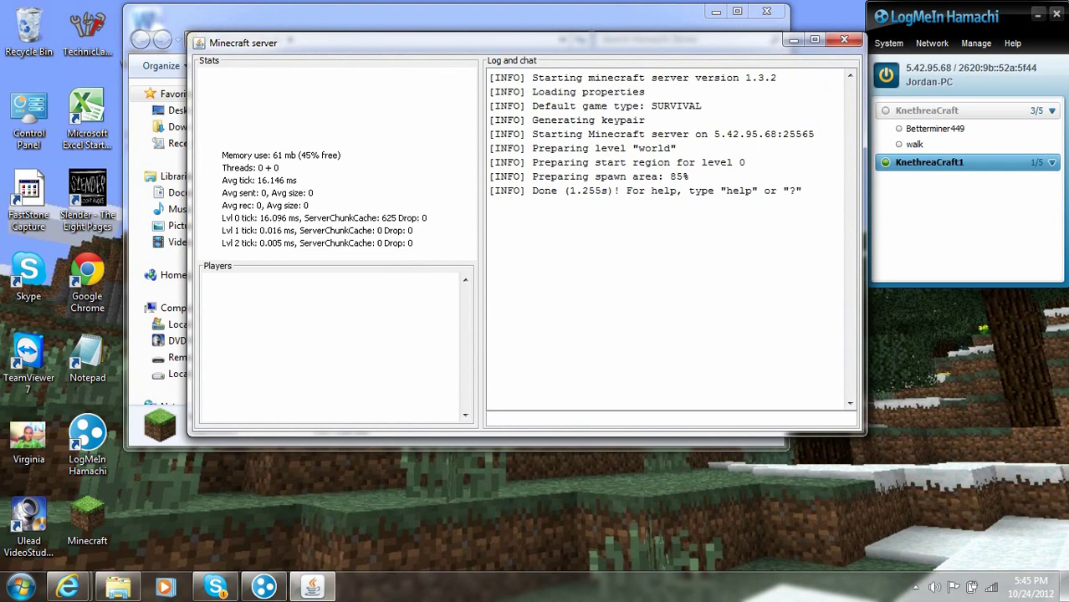
pyautogui.click(766, 11)
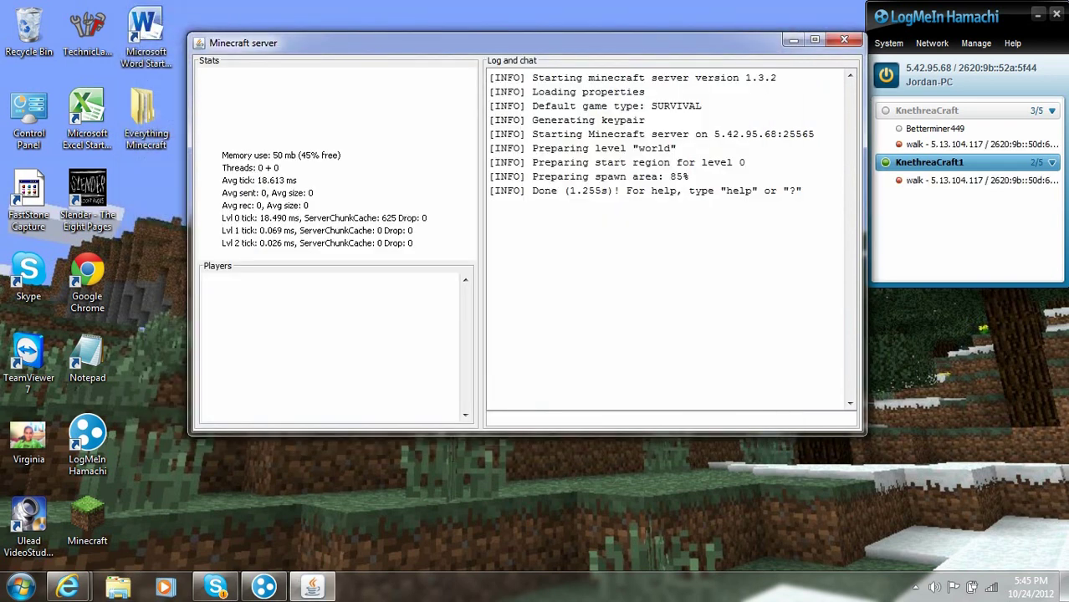
# Step: Launch Minecraft from the desktop shortcut, log in, and ping the friend's Hamachi address
pyautogui.doubleClick(87, 519)
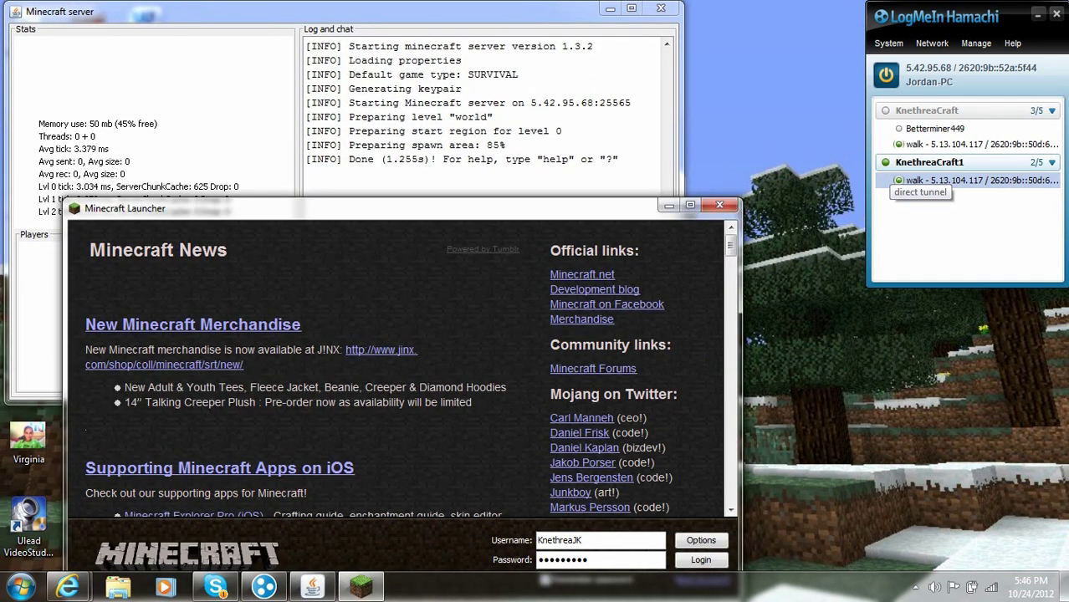
pyautogui.press('Return')
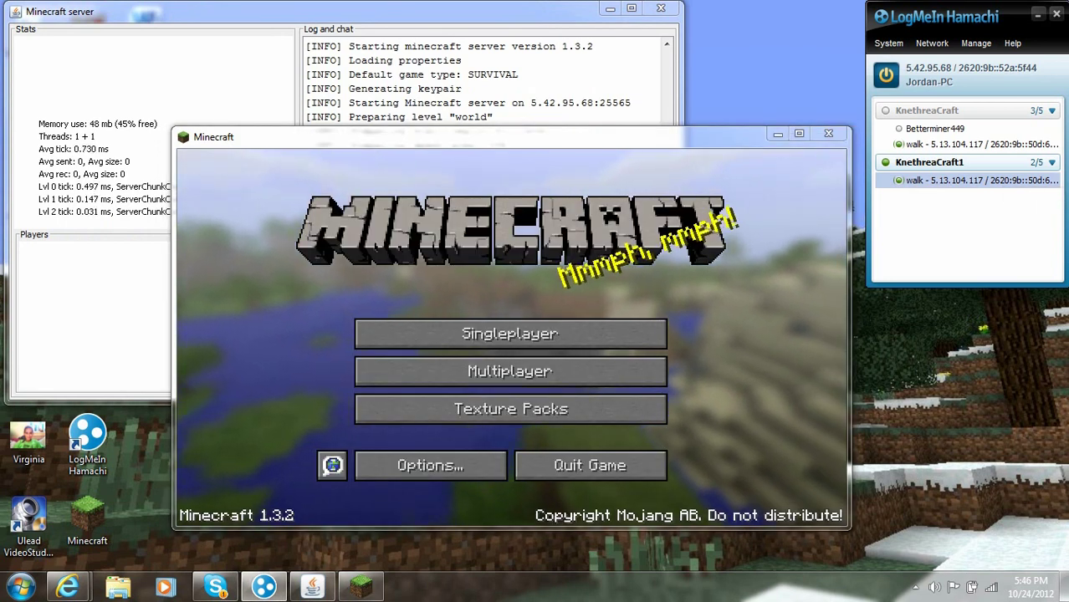
pyautogui.doubleClick(979, 179)
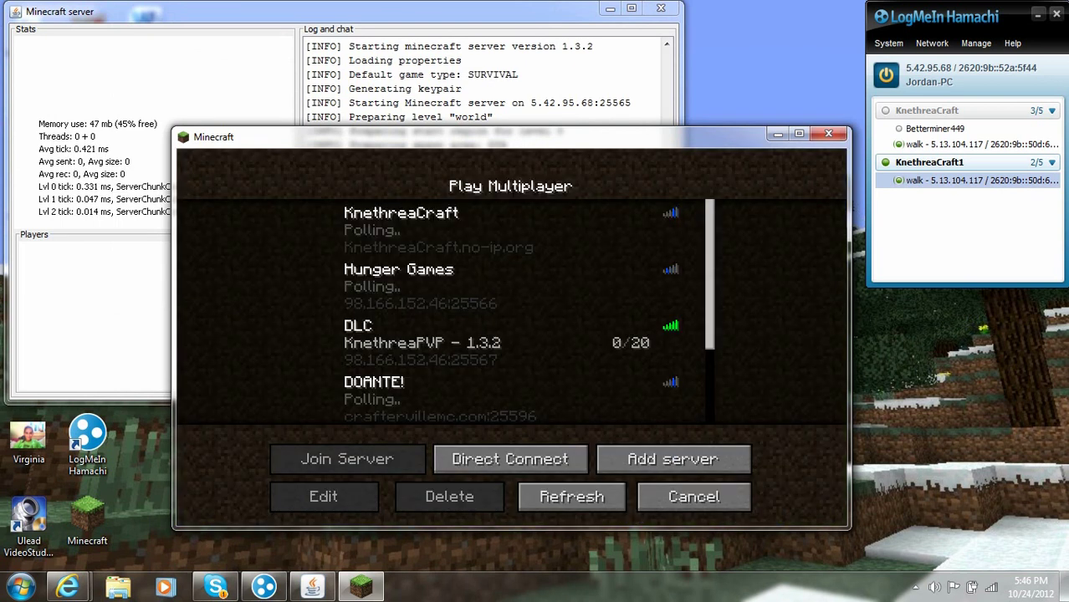
# Step: From the refreshed multiplayer list, add a server named Youtube with address 5.42.95.68
pyautogui.click(509, 371)
pyautogui.click(572, 497)
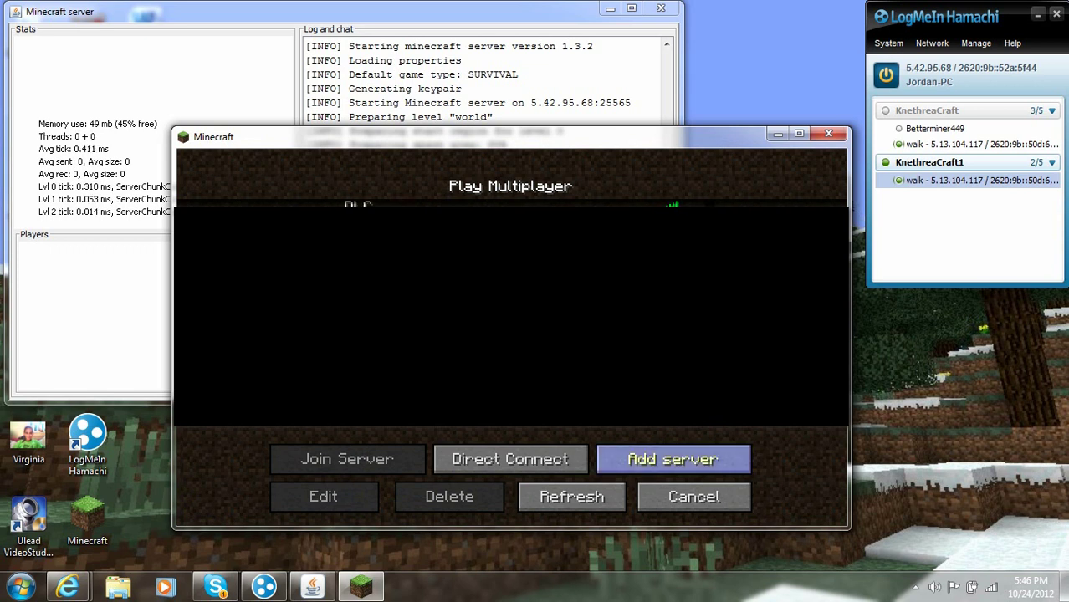
pyautogui.click(673, 459)
pyautogui.press('BackSpace')
pyautogui.press('BackSpace')
pyautogui.press('BackSpace')
pyautogui.press('BackSpace')
pyautogui.press('BackSpace')
pyautogui.press('BackSpace')
pyautogui.press('BackSpace')
pyautogui.press('BackSpace')
pyautogui.press('BackSpace')
pyautogui.press('BackSpace')
pyautogui.press('BackSpace')
pyautogui.press('BackSpace')
pyautogui.press('BackSpace')
pyautogui.press('BackSpace')
pyautogui.press('BackSpace')
pyautogui.press('BackSpace')
pyautogui.write('S')
pyautogui.press('BackSpace')
pyautogui.write('Youtube')
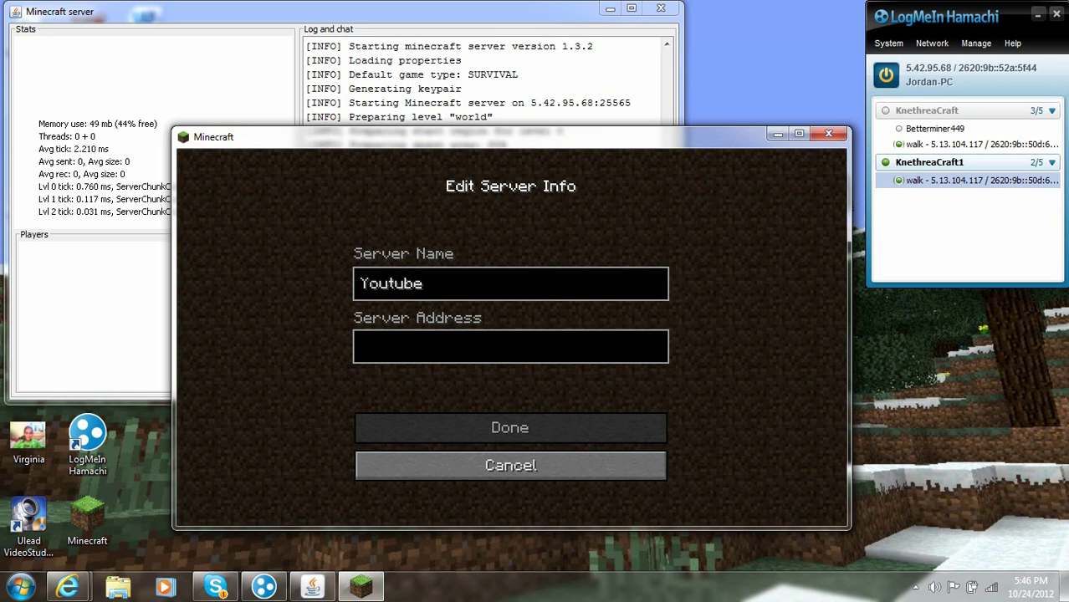
pyautogui.click(364, 347)
pyautogui.write('5.')
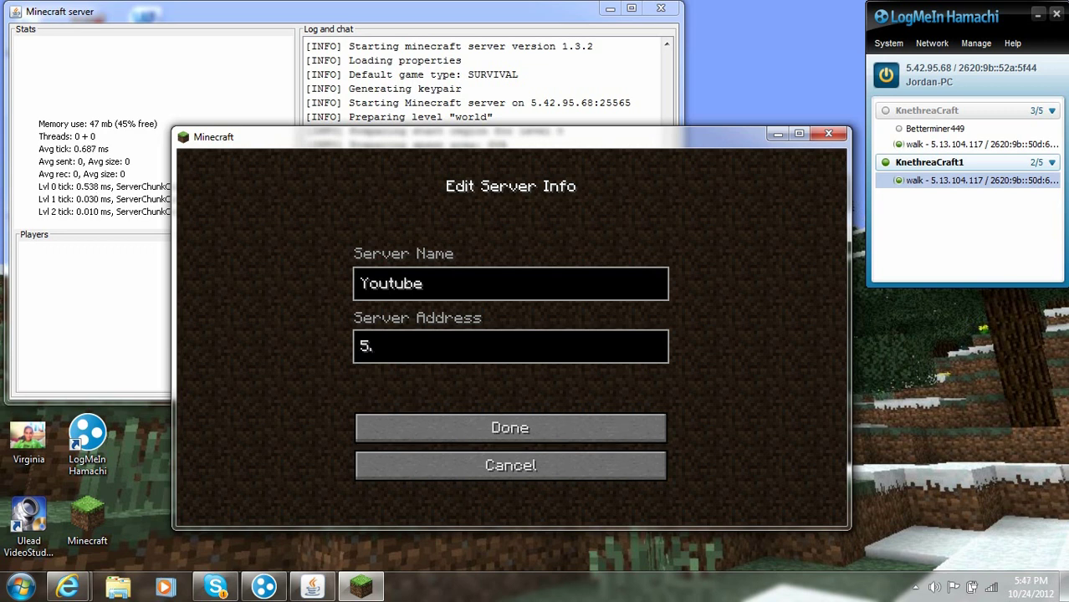
pyautogui.write('42.95.')
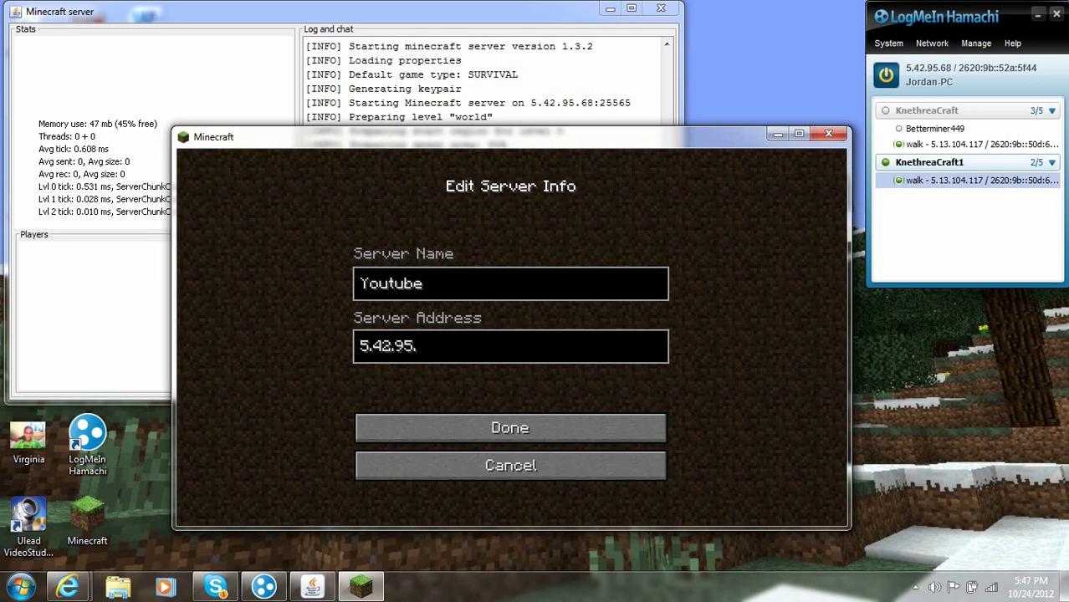
pyautogui.write('68')
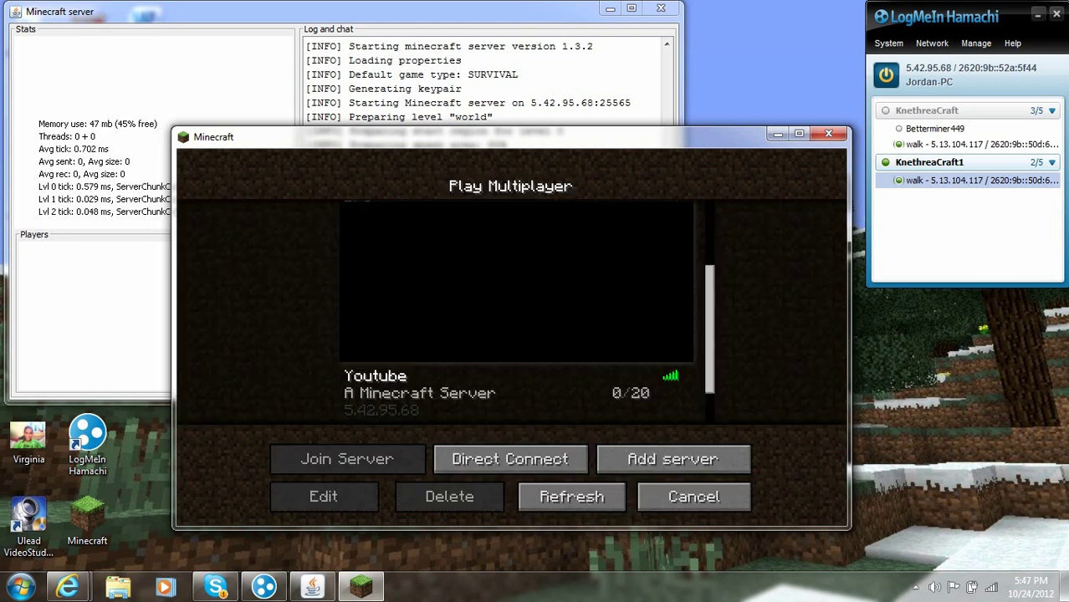
# Step: Join the Youtube server, then switch the game language to Dansk in Options
pyautogui.press('Down')
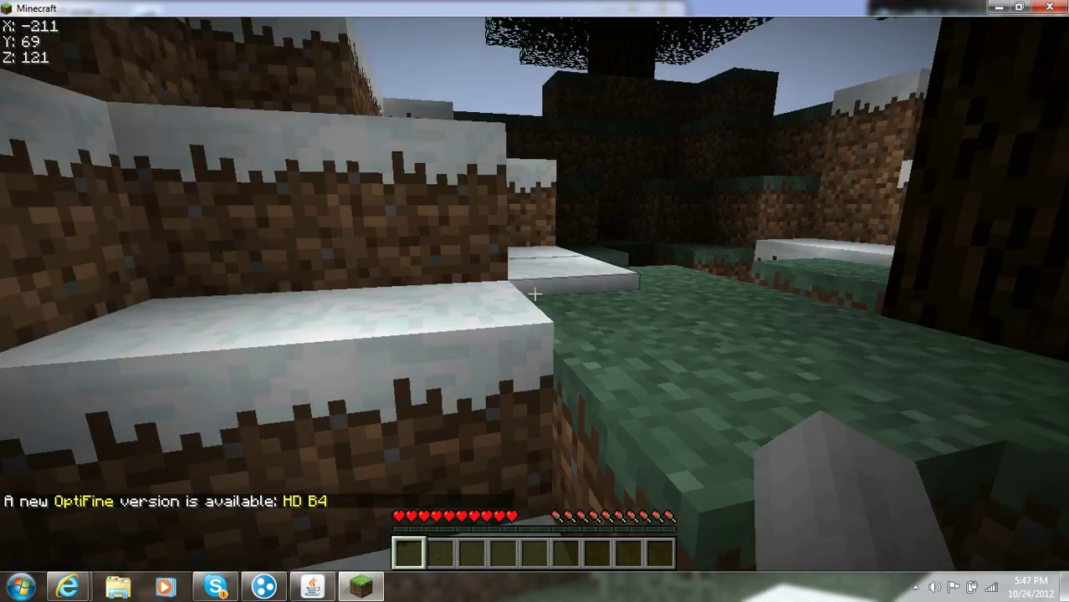
pyautogui.press('Escape')
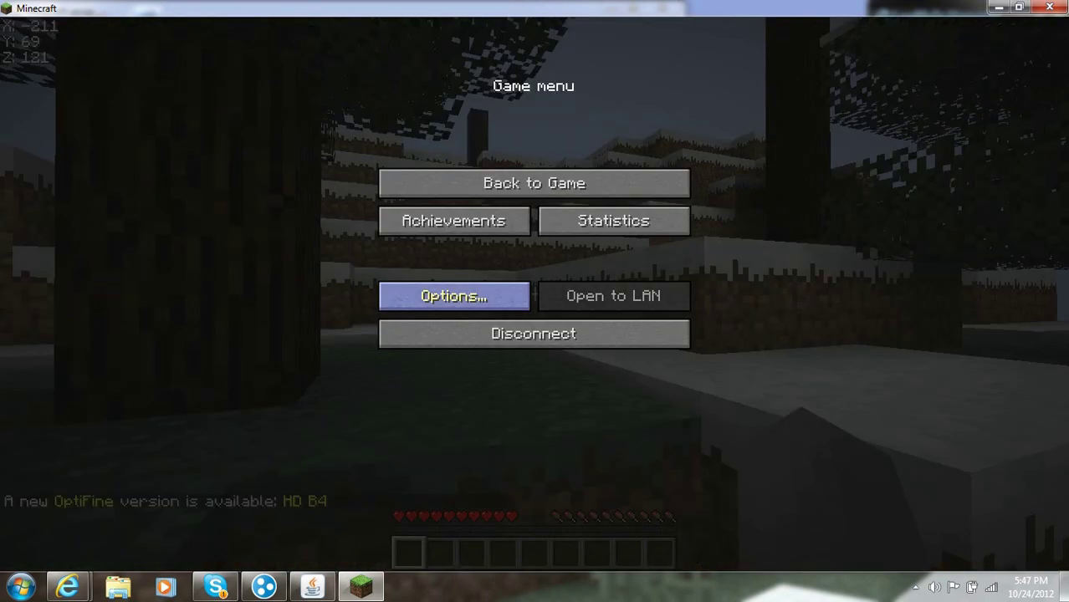
pyautogui.click(461, 298)
pyautogui.click(413, 303)
pyautogui.click(533, 251)
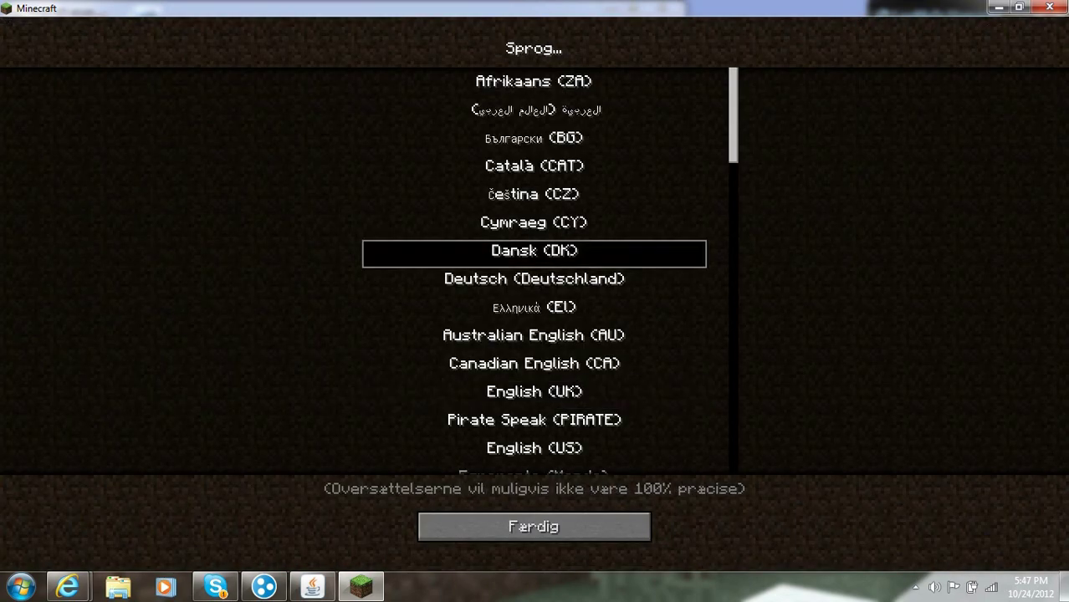
pyautogui.click(534, 527)
# Step: Check video settings, switch the language back to English, and resume the game
pyautogui.click(413, 264)
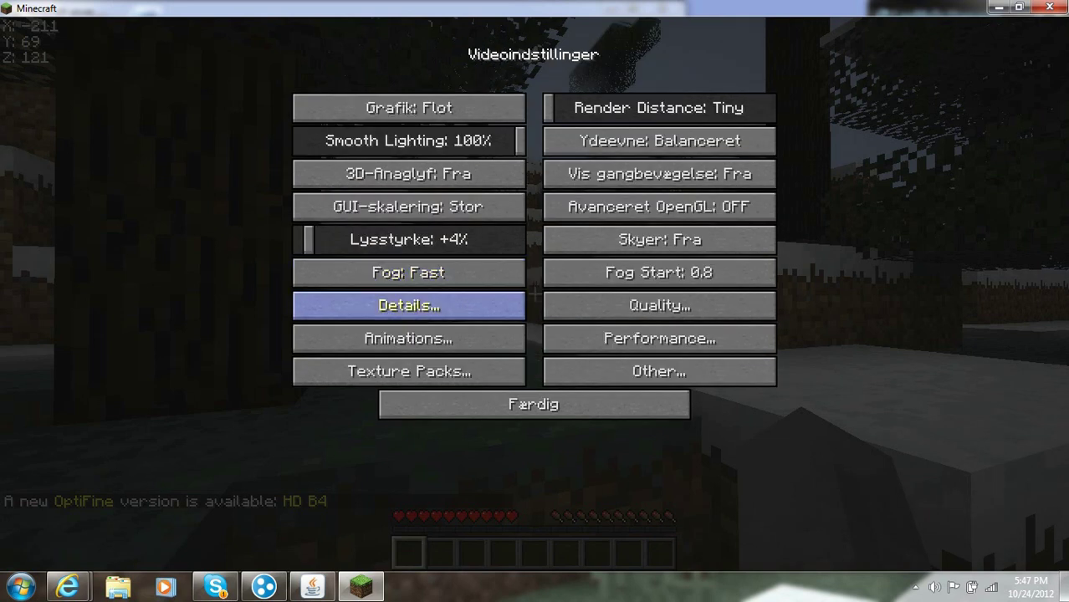
pyautogui.click(534, 404)
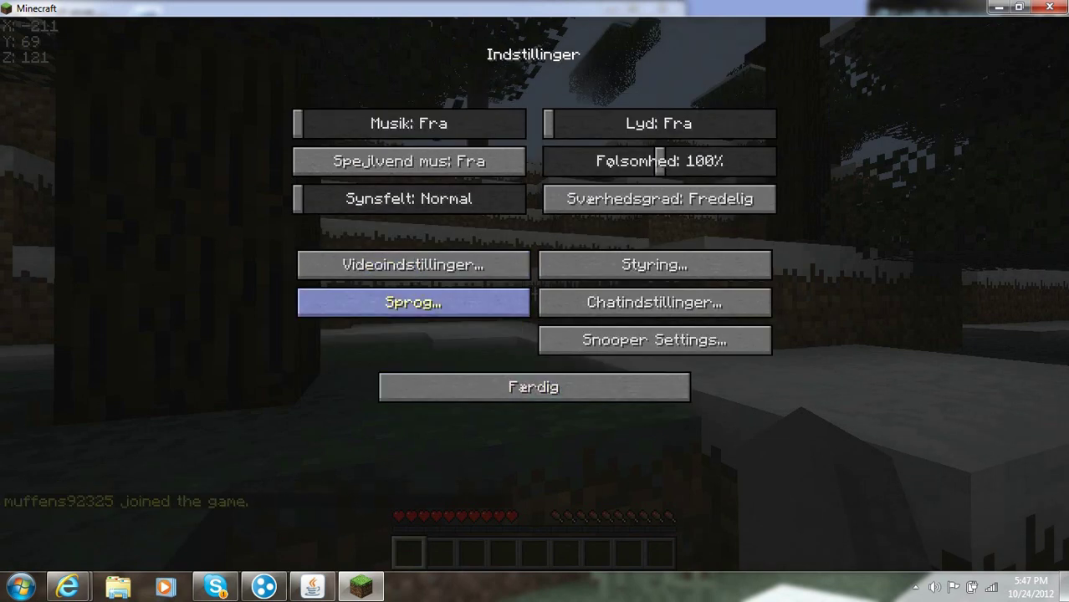
pyautogui.click(413, 302)
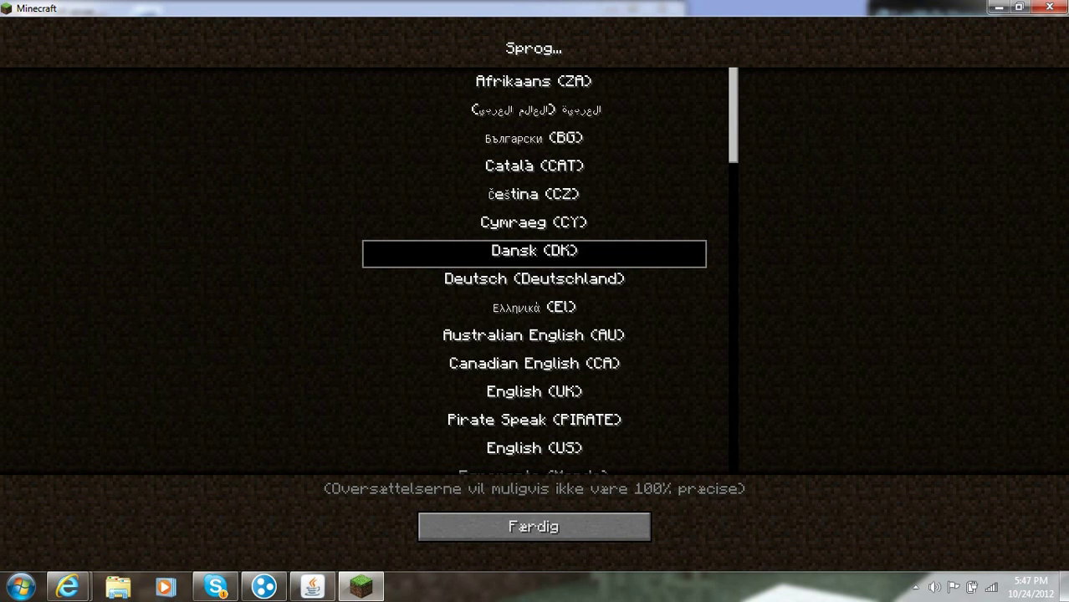
pyautogui.scroll(-4, 549, 270)
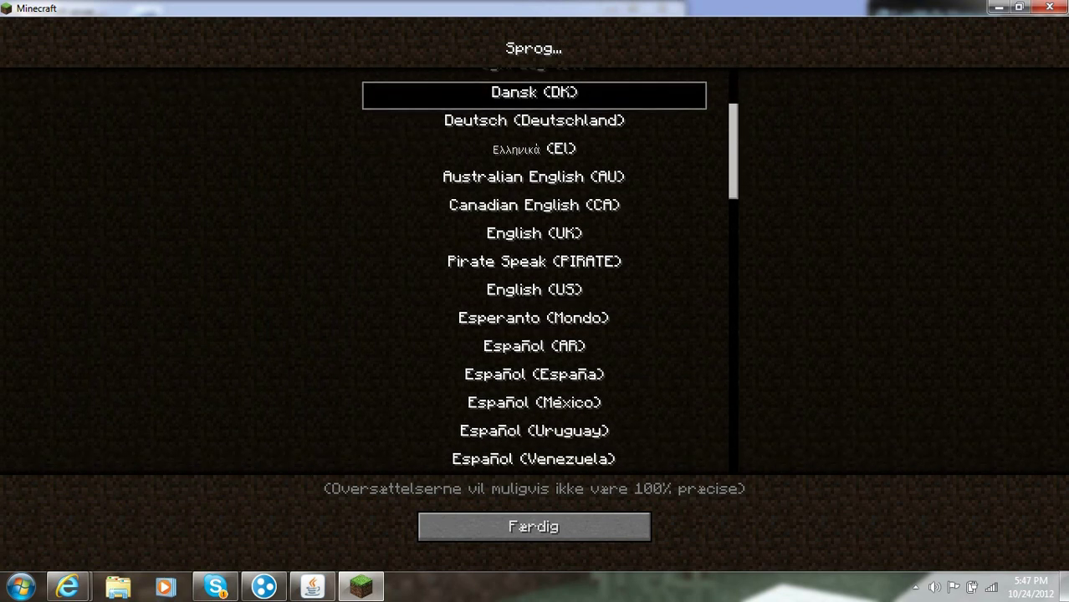
pyautogui.click(534, 526)
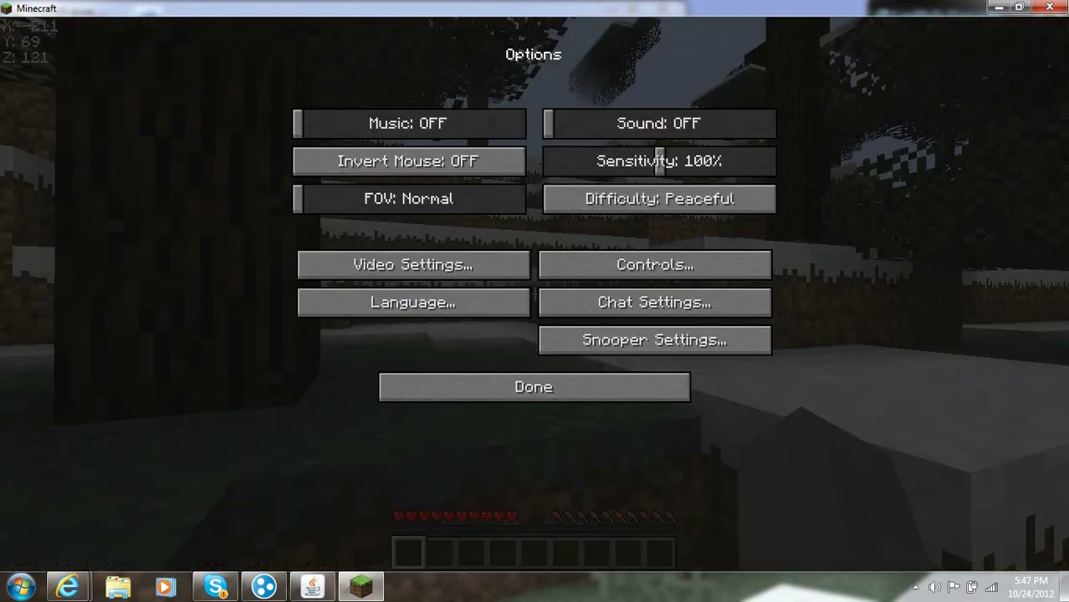
pyautogui.click(534, 387)
pyautogui.click(534, 183)
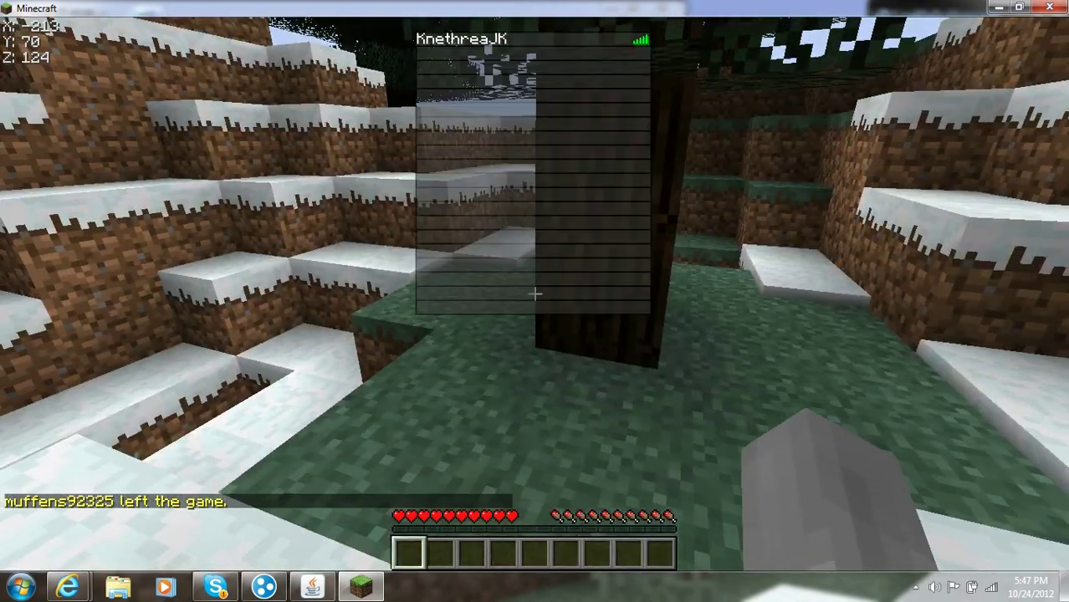
# Step: Climb the snowy slope, view the online player list, and send 'Heyy' in chat
pyautogui.press('w')
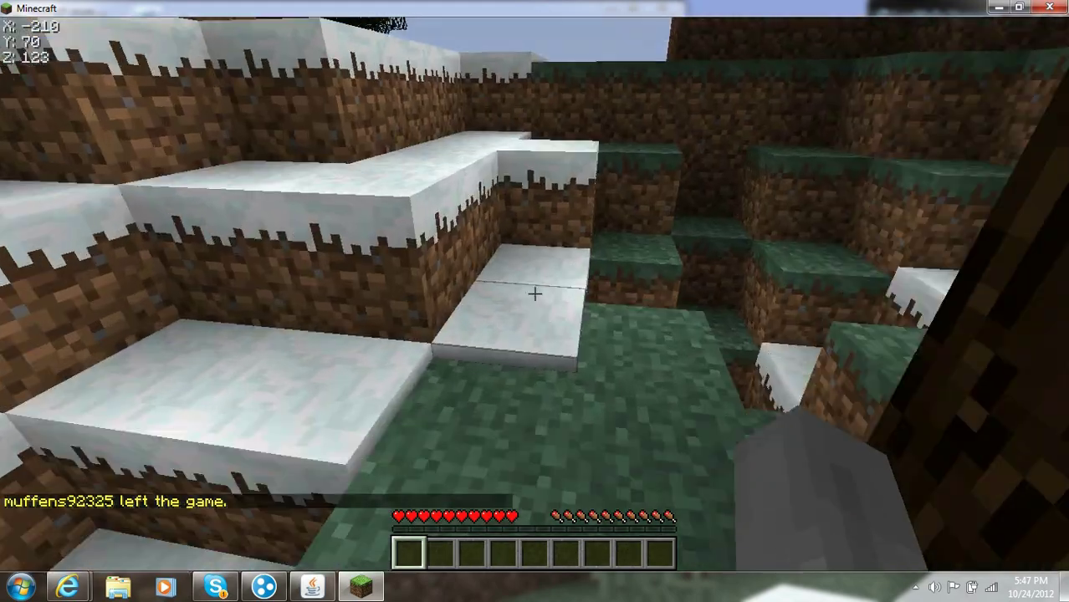
pyautogui.press('space')
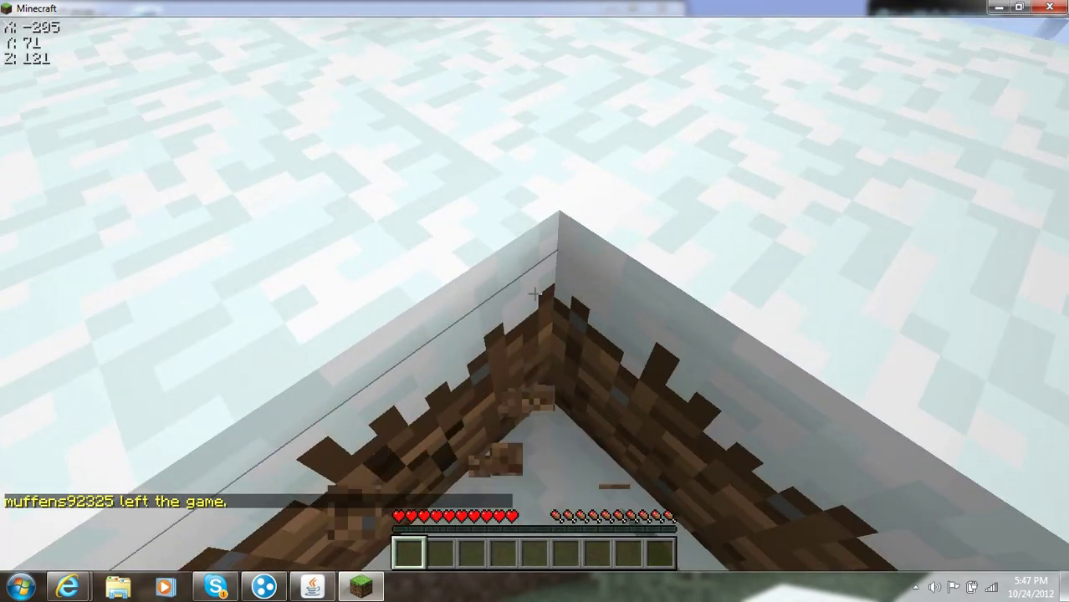
pyautogui.press('w')
pyautogui.press('space')
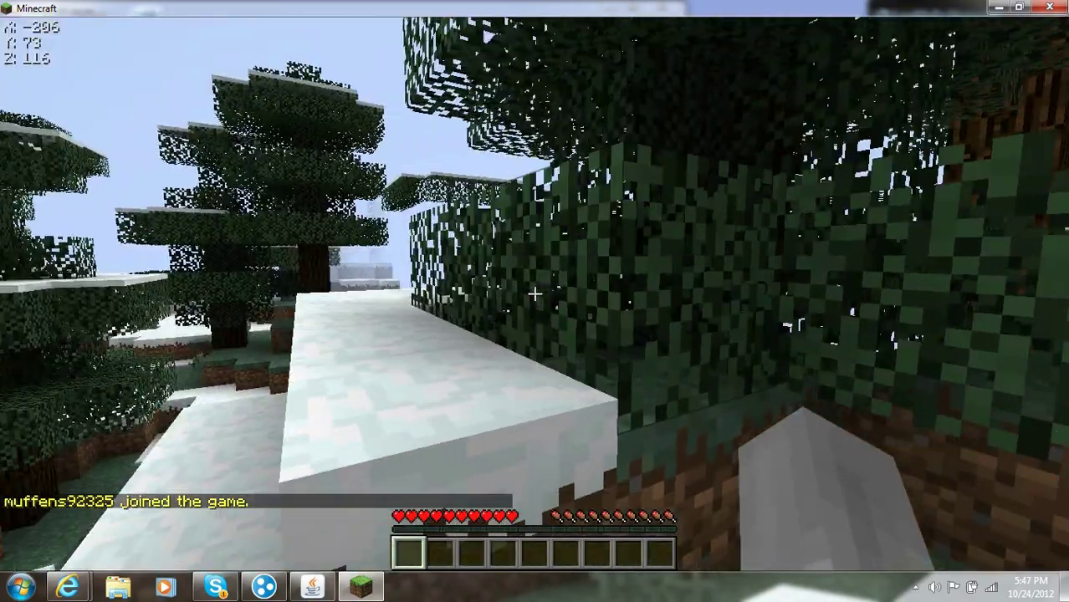
pyautogui.press('Tab')
pyautogui.write('t')
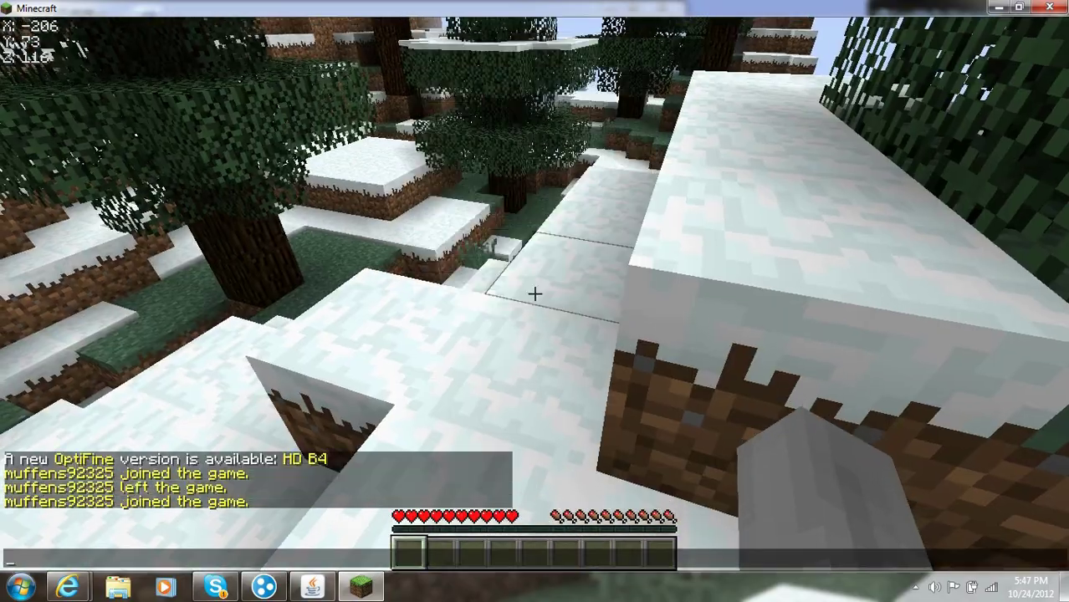
pyautogui.write('Heyy')
pyautogui.press('Return')
# Step: Walk across the snowy terrain and break the snow block ahead
pyautogui.press('w')
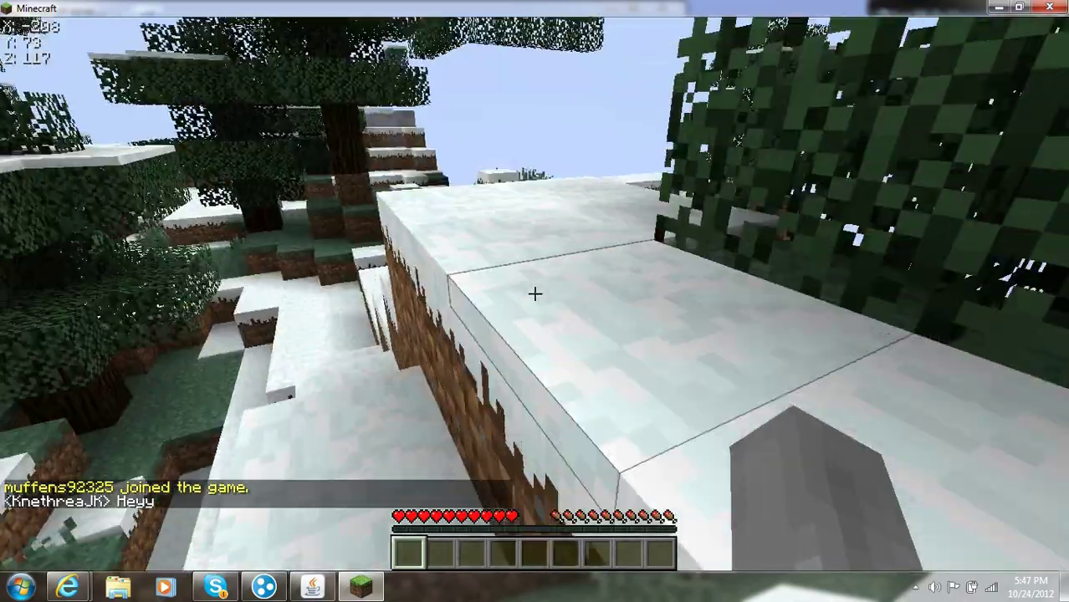
pyautogui.press('w')
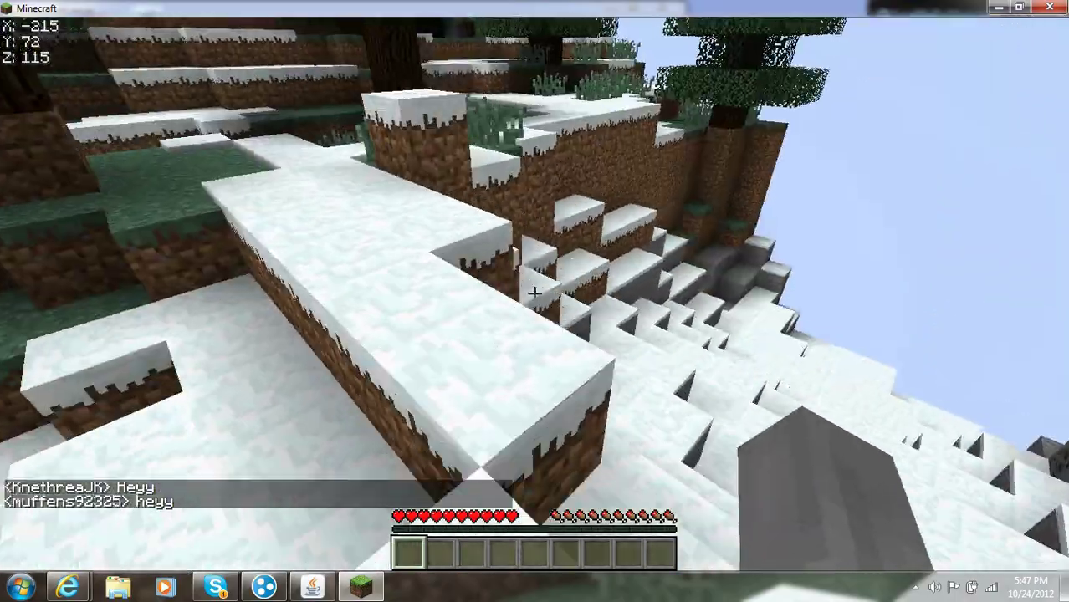
pyautogui.press('w')
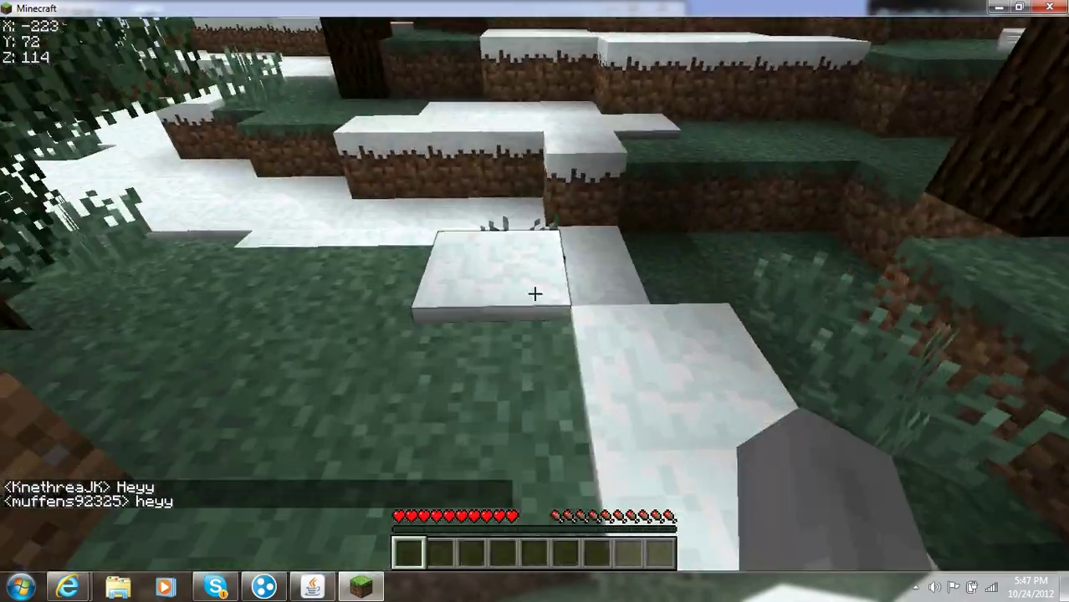
pyautogui.press('w')
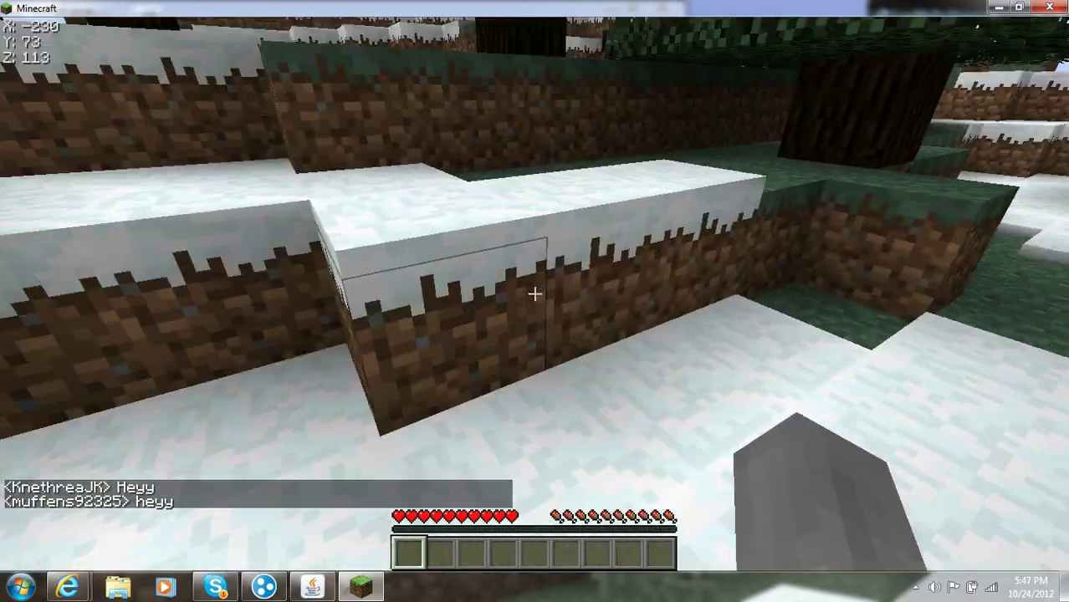
pyautogui.press('w')
pyautogui.moveTo(534, 294); pyautogui.dragTo(535, 294)
# Step: Walk toward the friend's character and dig at the dirt block by the tree
pyautogui.press('w')
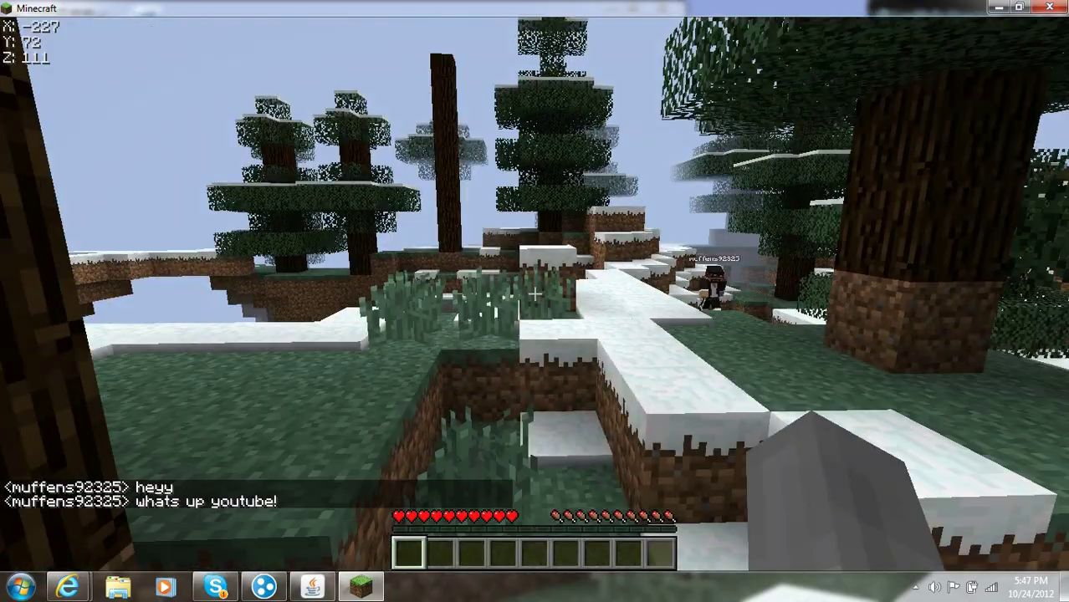
pyautogui.press('w')
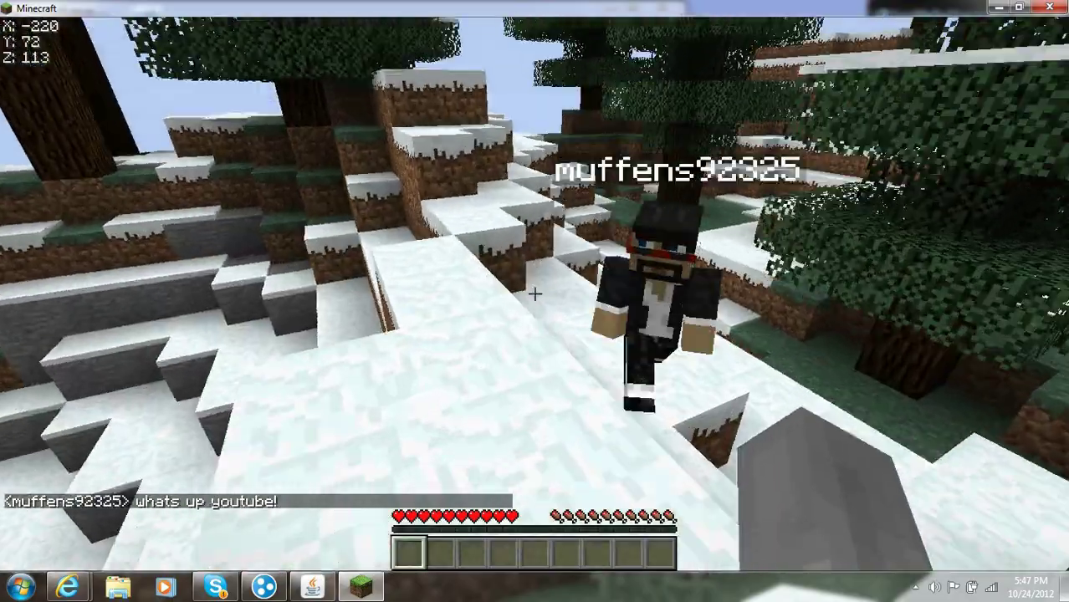
pyautogui.press('w')
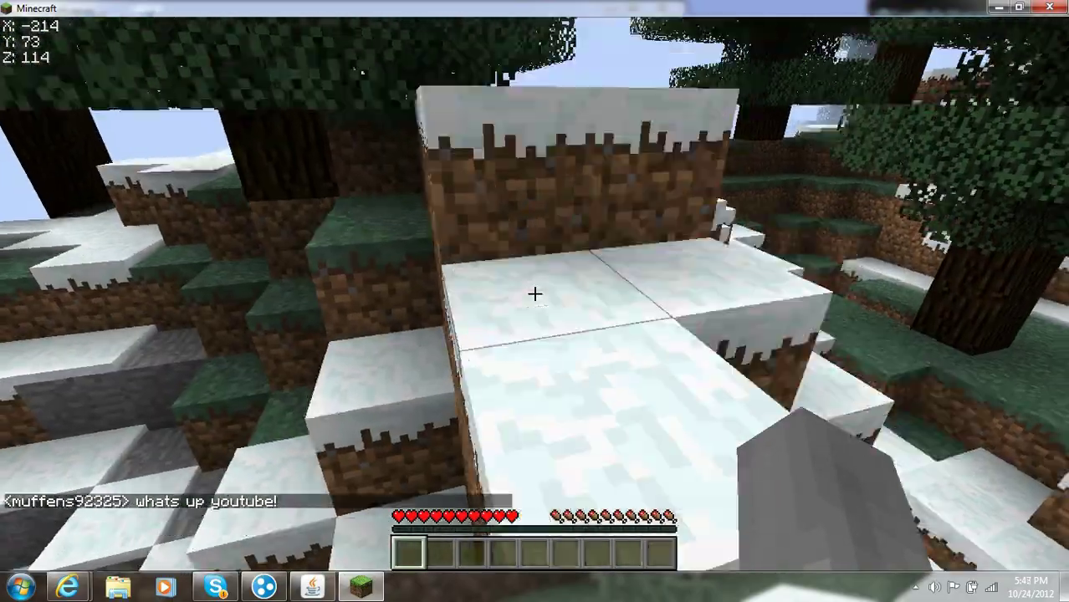
pyautogui.press('w')
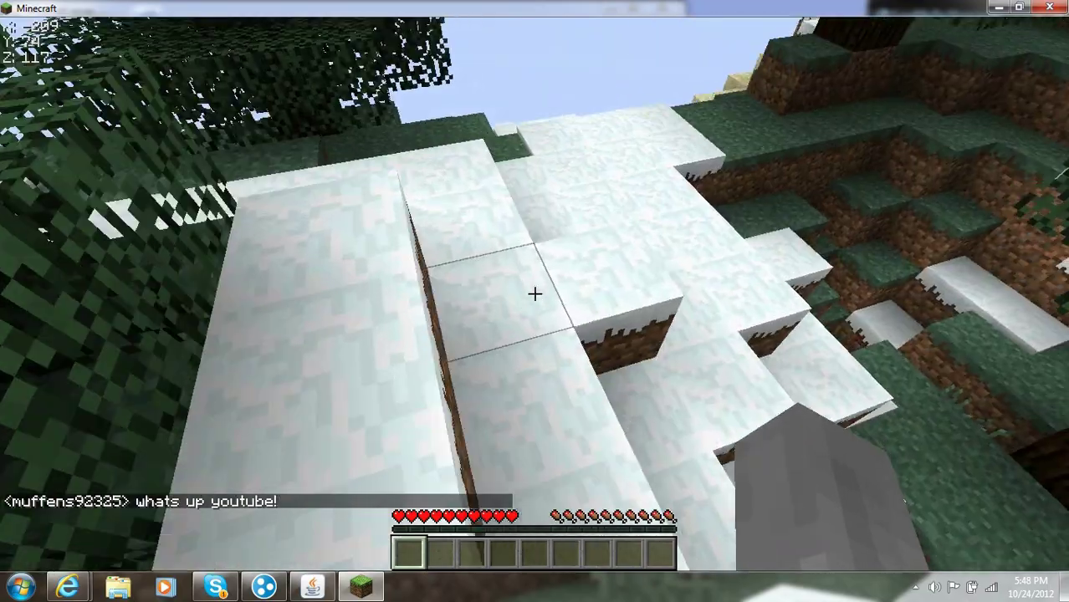
pyautogui.press('w')
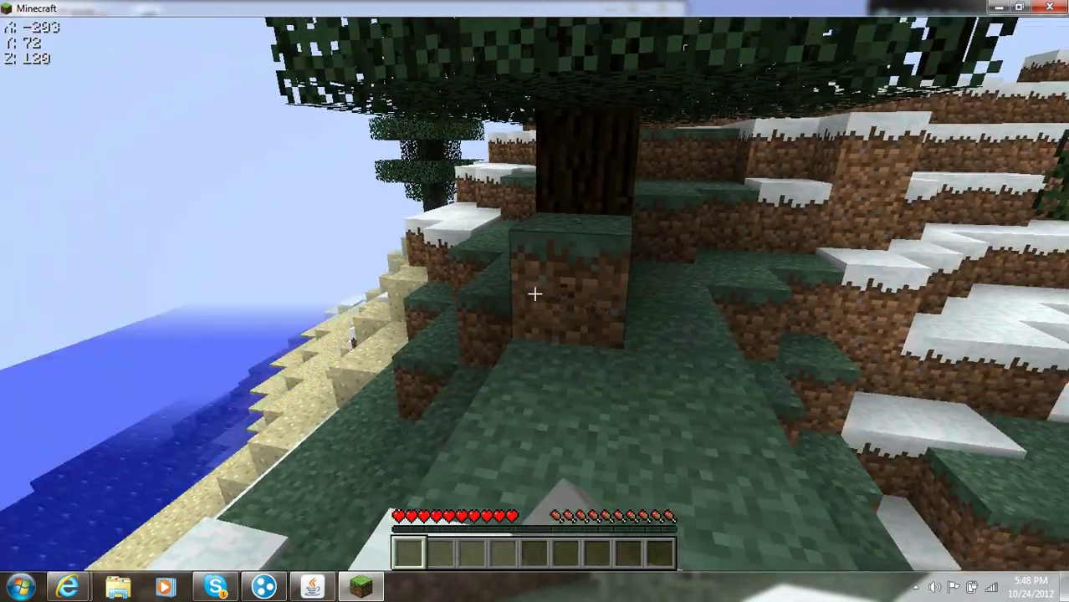
pyautogui.press('w')
pyautogui.moveTo(534, 294); pyautogui.dragTo(534, 294)
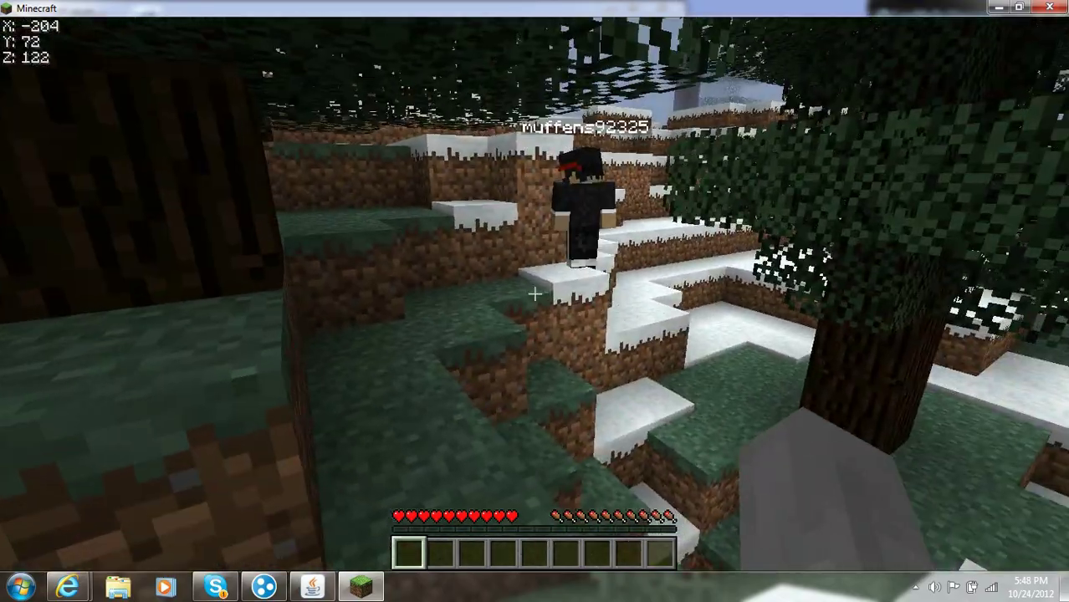
# Step: Climb the snowy steps, face the friend's character, and zoom in on it
pyautogui.press('w')
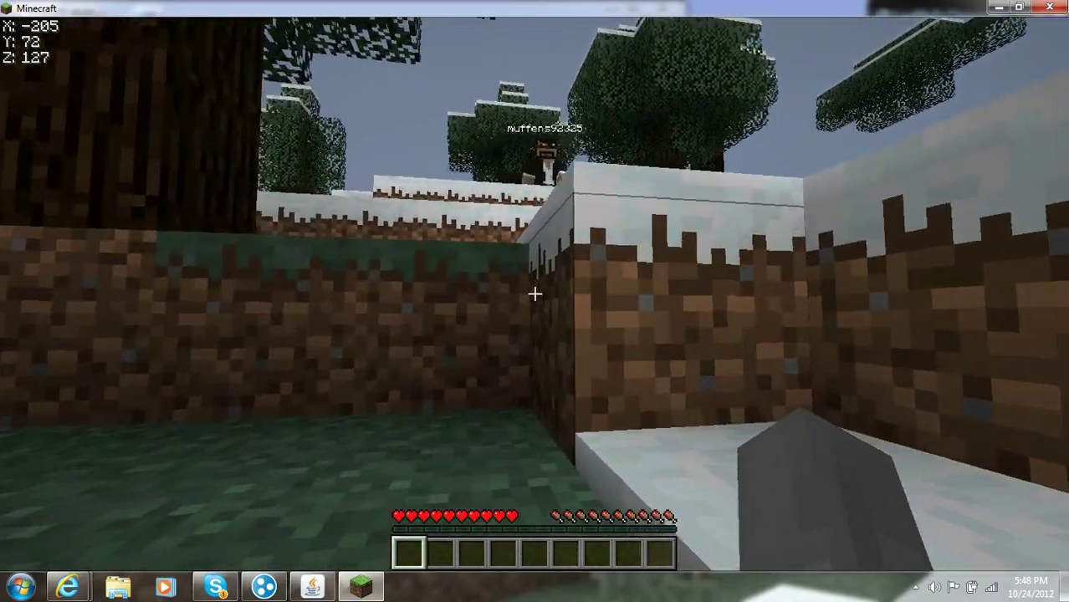
pyautogui.press('space')
pyautogui.press('w')
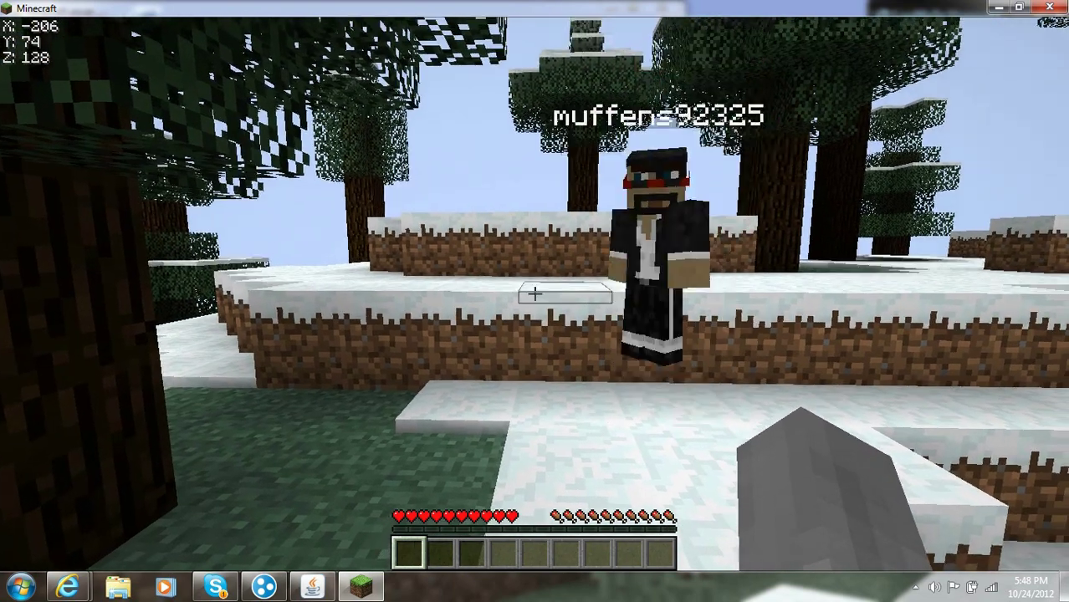
pyautogui.press('c')
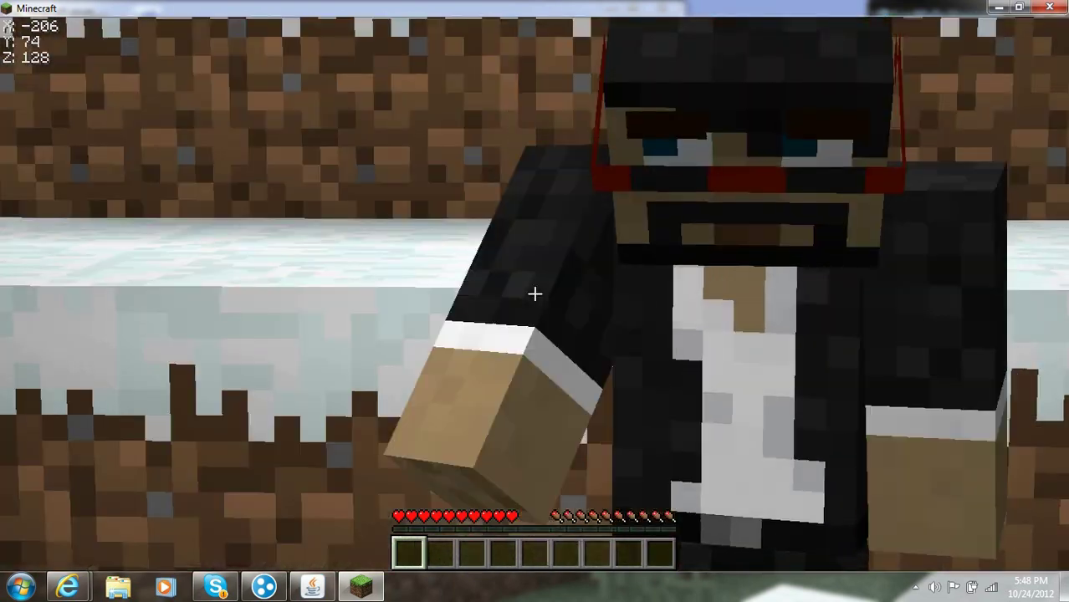